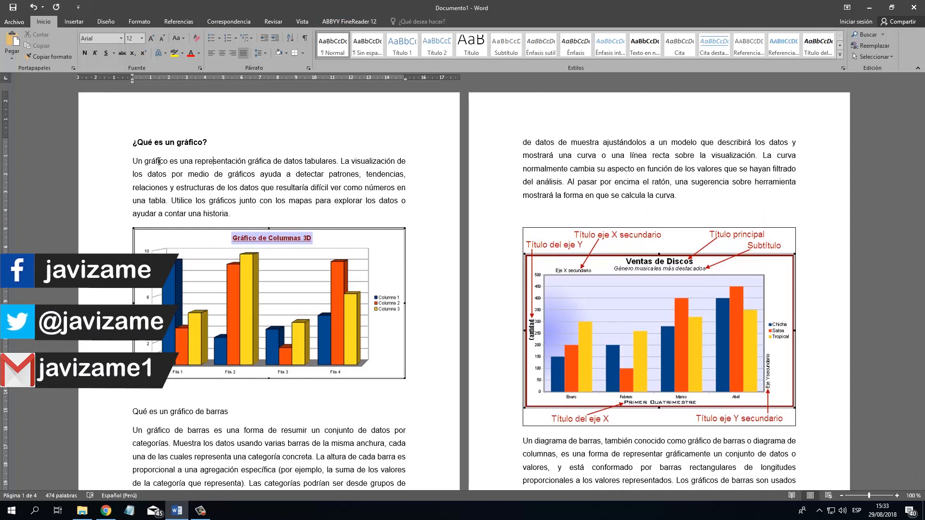
- Look through the document to review the charts that need captions
scroll(374, 223, "down", 12)
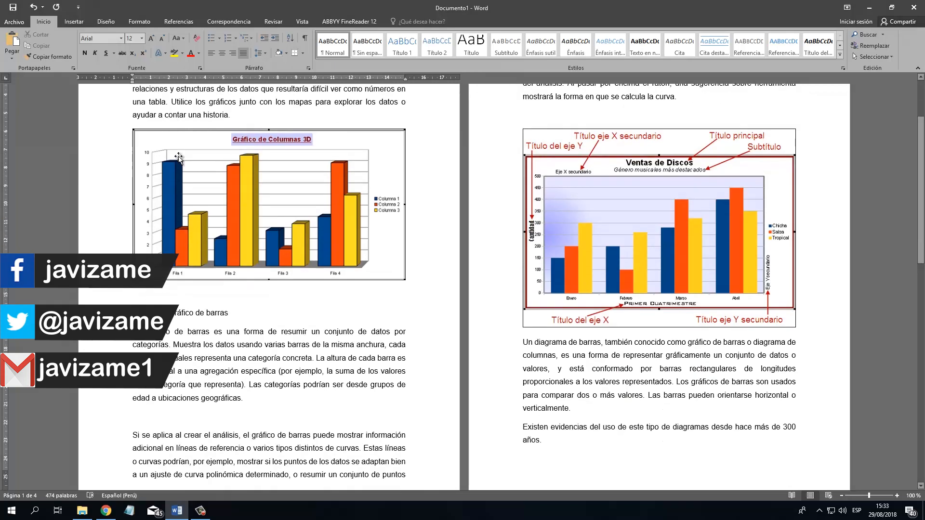
scroll(373, 224, "up", 8)
left_click(350, 166)
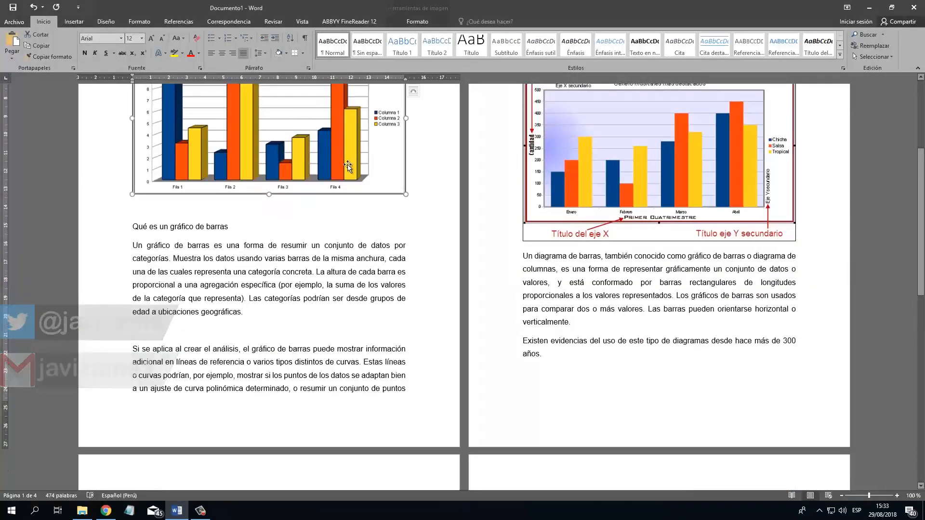
scroll(350, 166, "down", 8)
left_click(270, 231)
left_click(637, 245)
scroll(626, 244, "down", 4)
left_click(621, 244)
- Insert a page break at the very start of the document to create a blank first page
key("ctrl+Home")
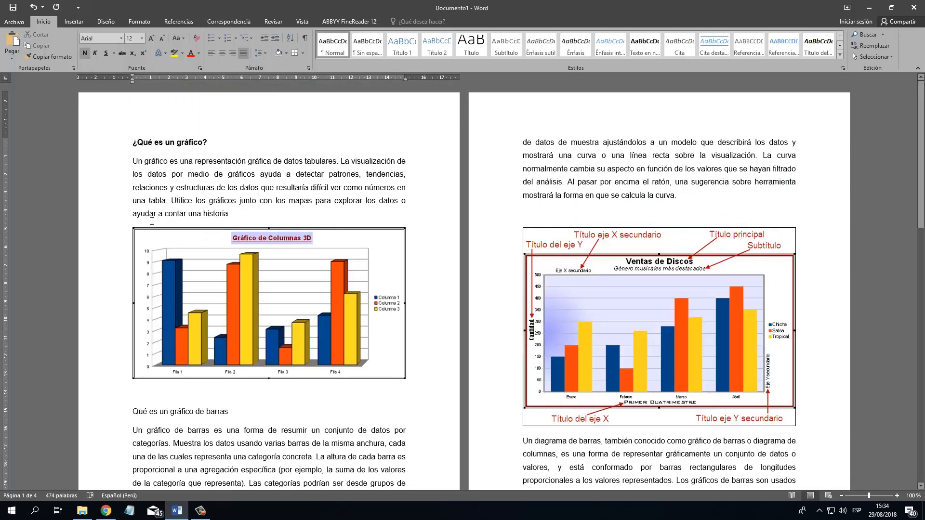
key("ctrl+Return")
left_click(196, 182)
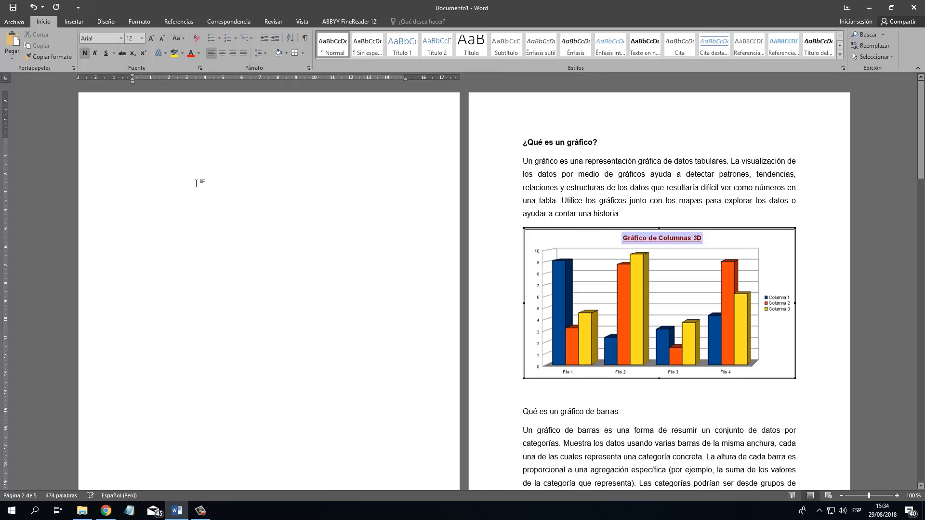
scroll(221, 185, "down", 8)
scroll(245, 188, "up", 7)
scroll(251, 187, "up", 1)
scroll(261, 200, "down", 10)
scroll(260, 190, "up", 10)
scroll(256, 258, "down", 10)
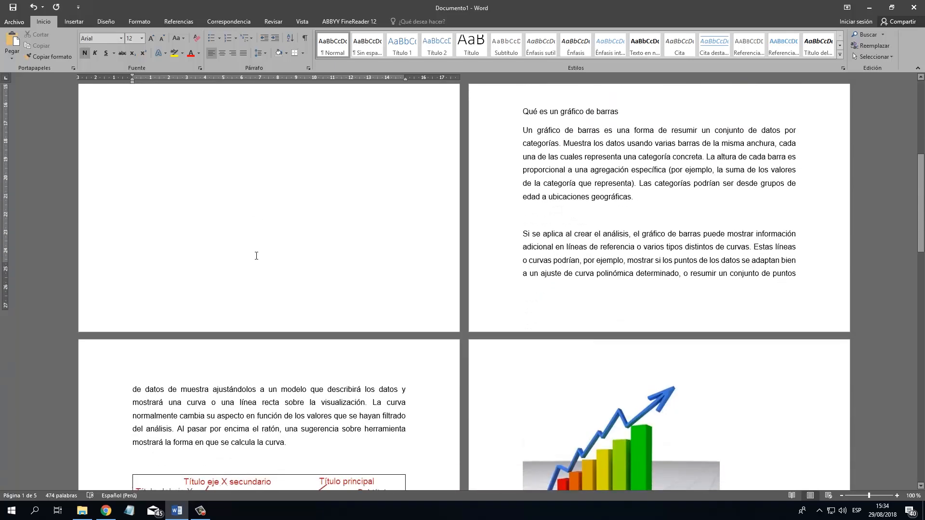
scroll(217, 193, "up", 10)
- Add centred page numbers at the end of the pages with the Número sin formato 2 design and leave footer editing
left_click(73, 22)
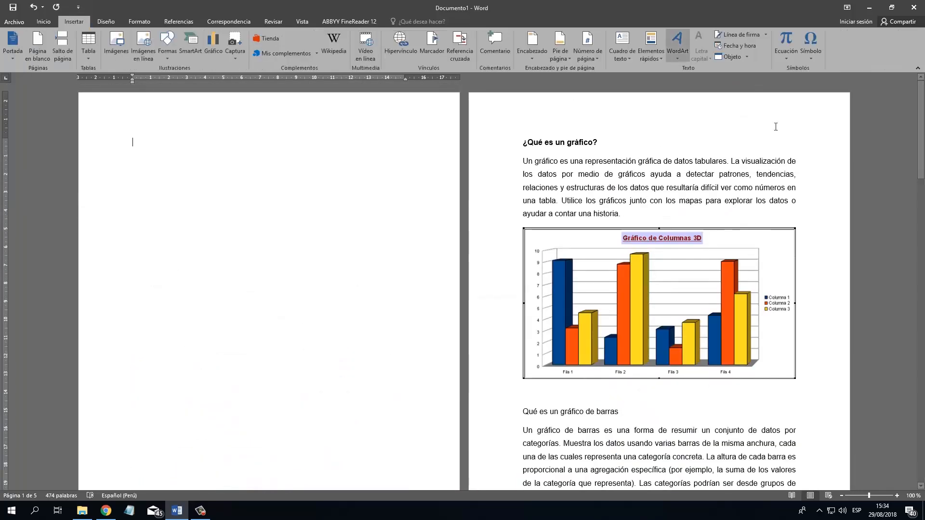
left_click(587, 54)
mouse_move(644, 85)
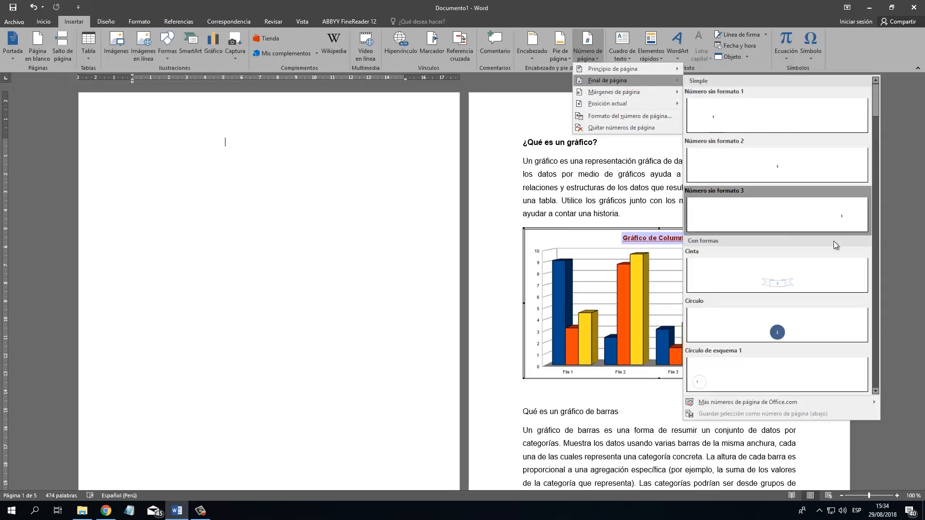
left_click(790, 166)
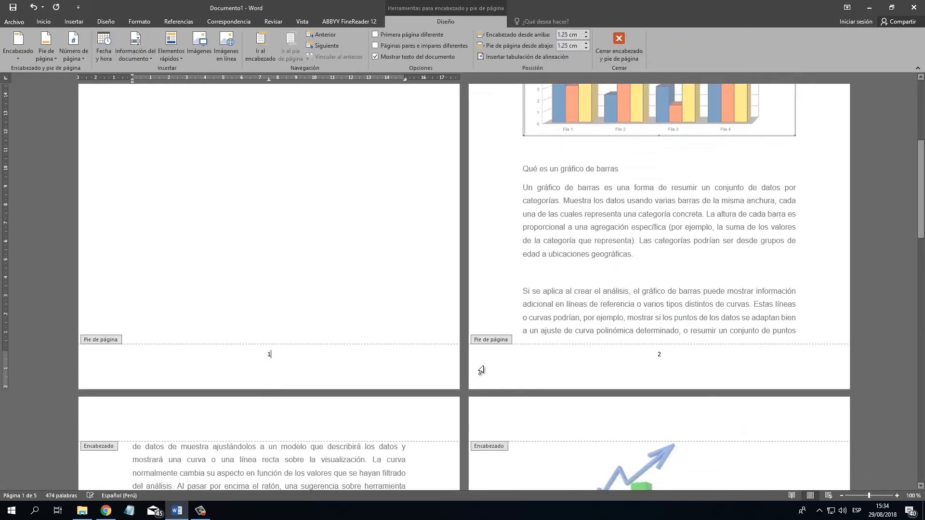
left_click(678, 363)
scroll(626, 366, "down", 18)
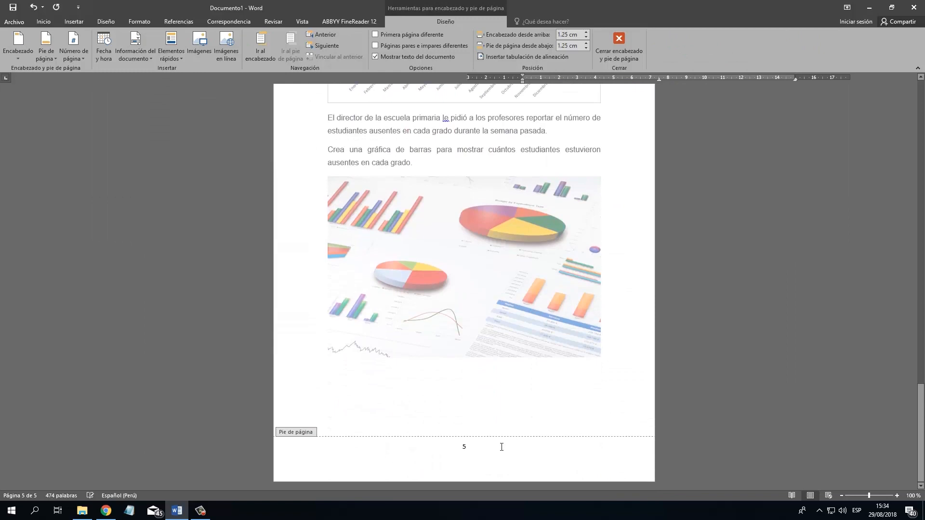
left_click(501, 446)
scroll(501, 446, "up", 20)
left_click(619, 46)
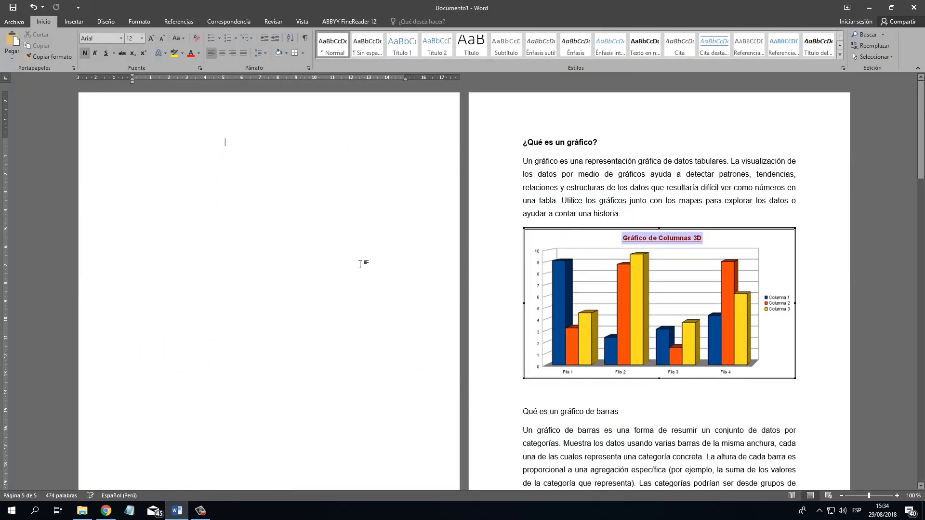
- Start a caption for the 3D column chart with a new label Imagen and the text "Imagen 1: barras"
left_click(714, 298)
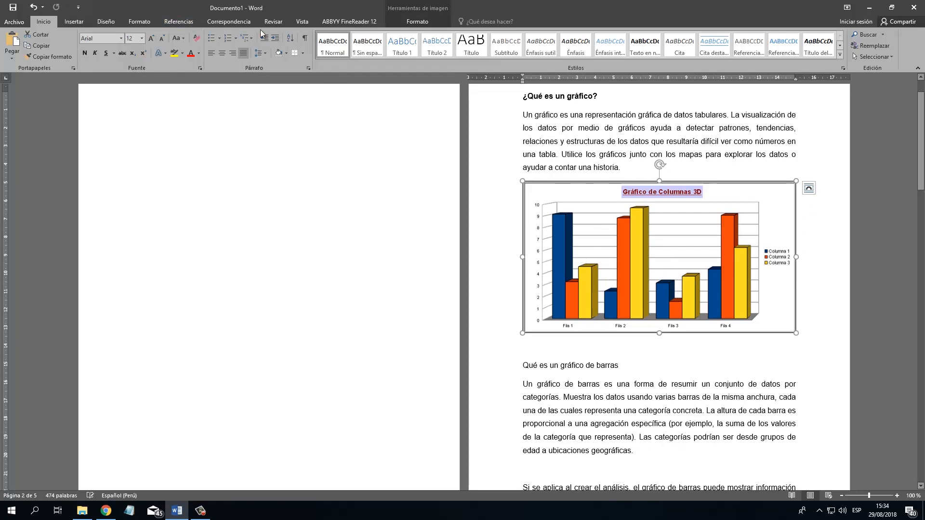
left_click(191, 23)
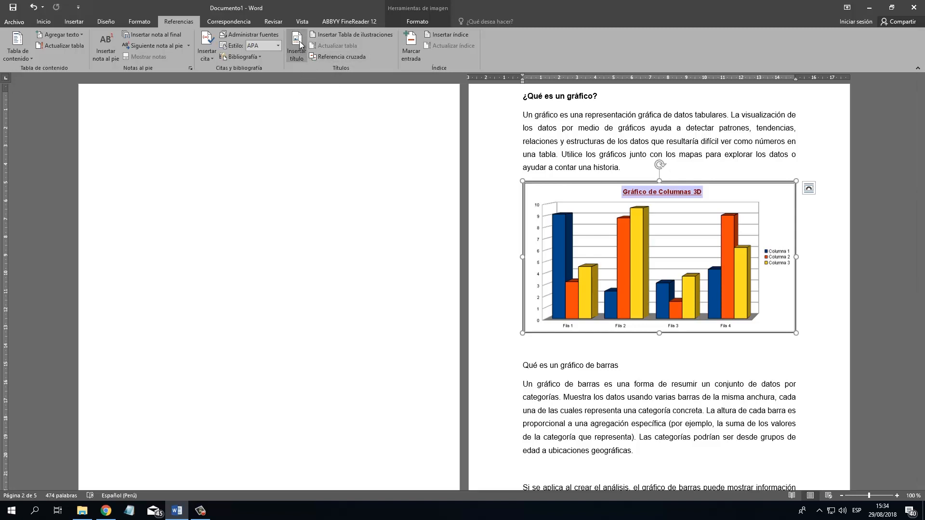
left_click(299, 44)
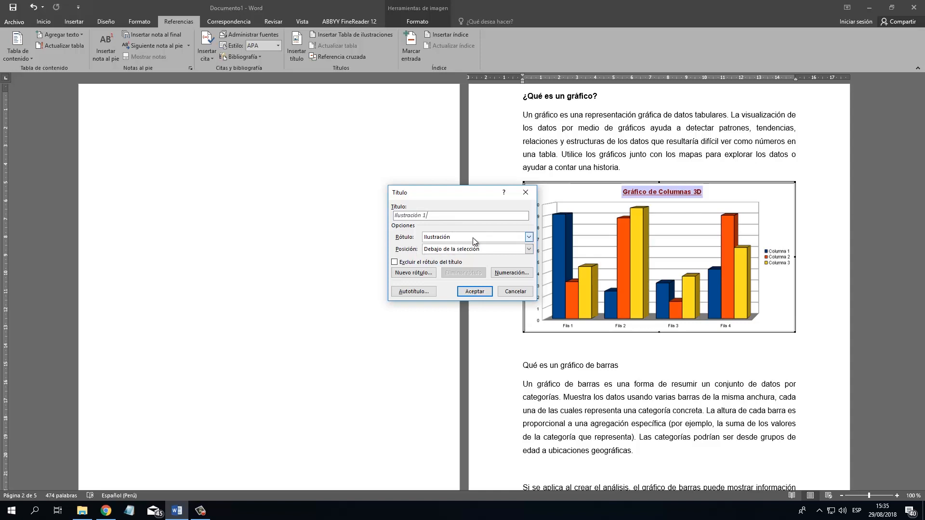
left_click(529, 237)
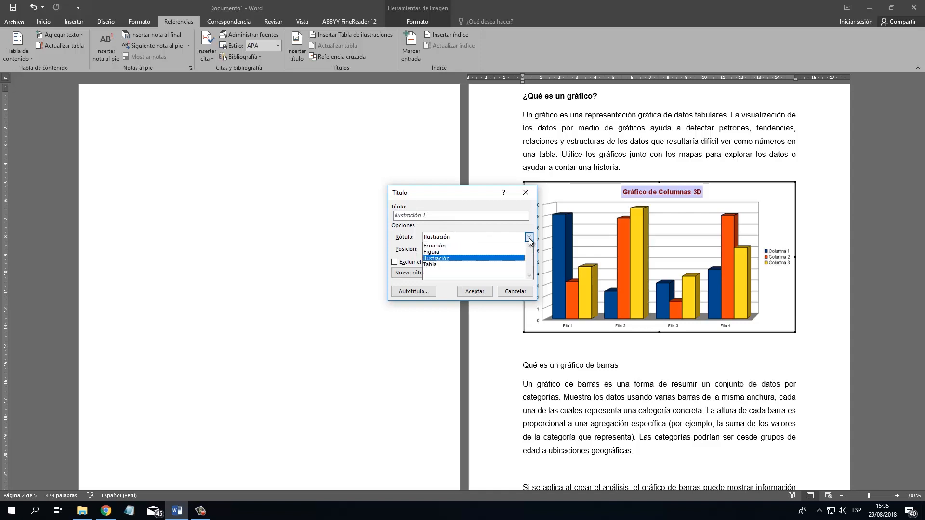
left_click(454, 258)
left_click(455, 240)
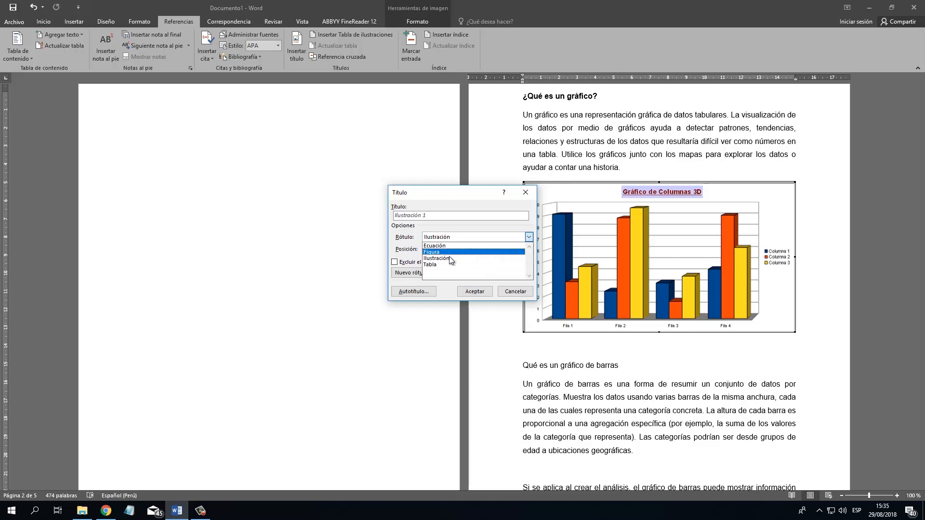
left_click(450, 258)
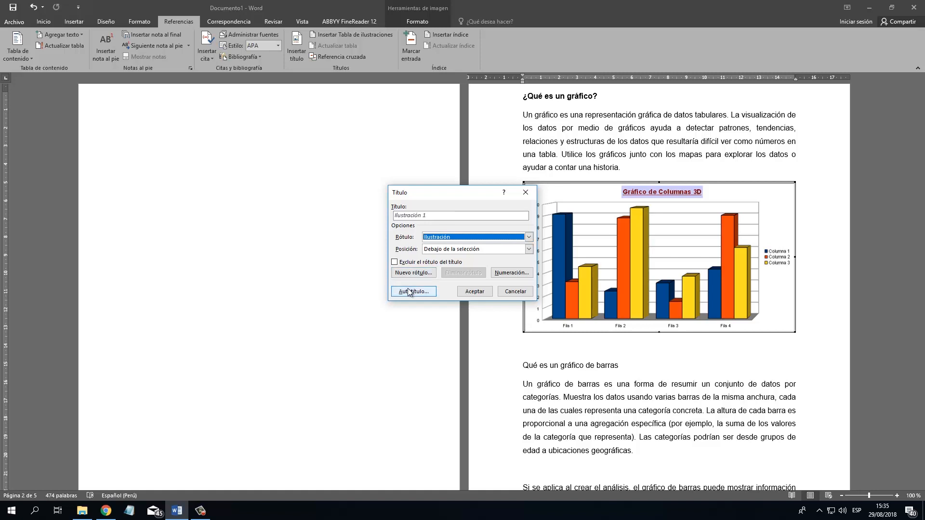
left_click(413, 273)
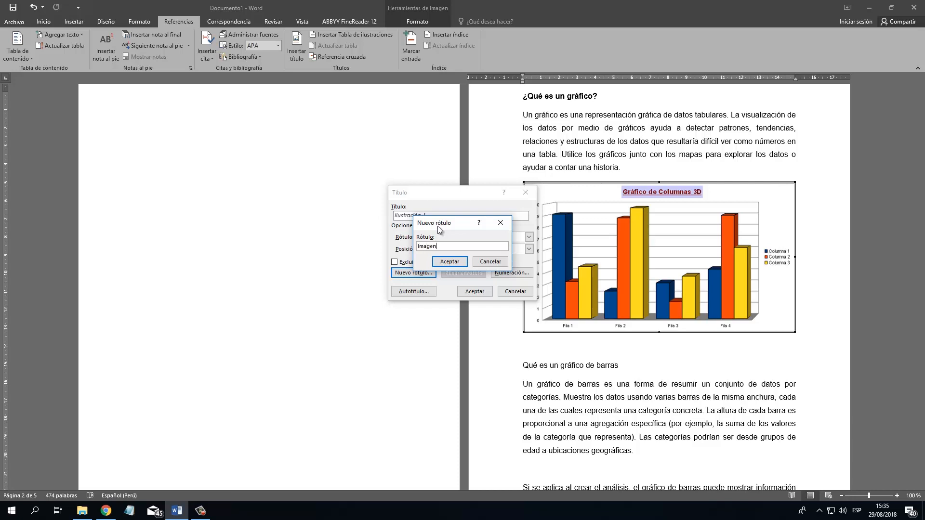
left_click(449, 261)
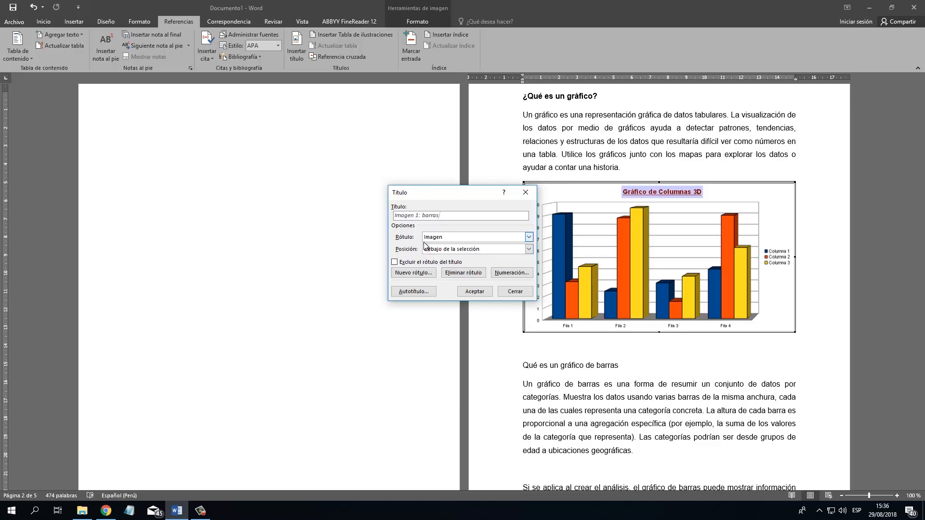
- Set the caption position to Encima de la selección and insert the caption on the 3D column chart
left_click(482, 253)
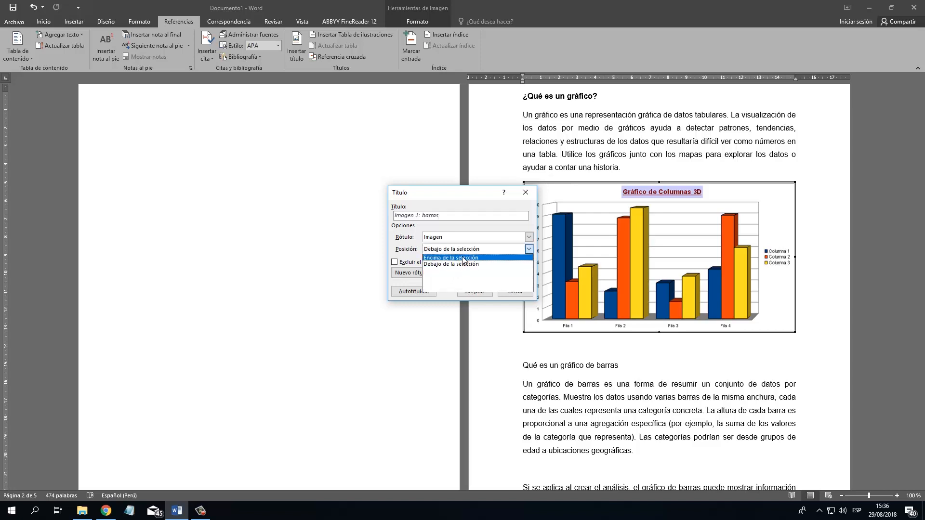
left_click(464, 260)
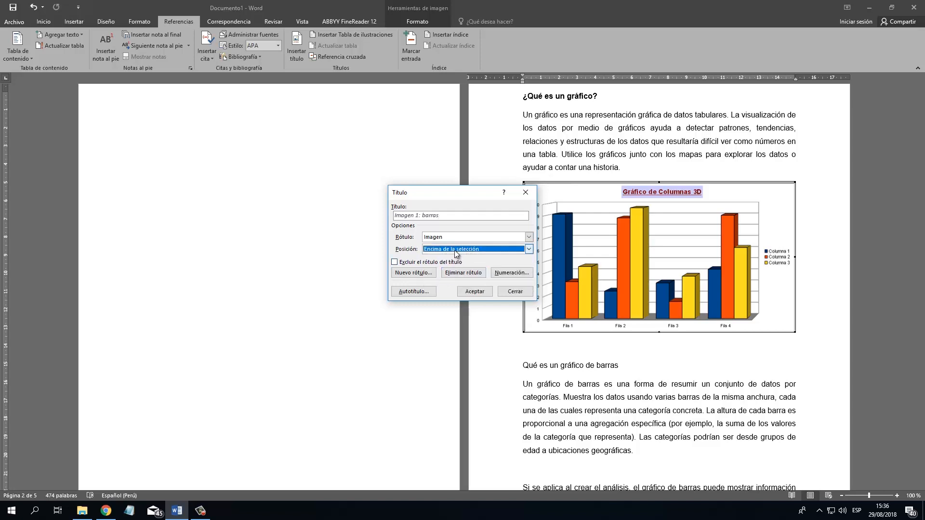
left_click(454, 249)
left_click(441, 257)
left_click(472, 292)
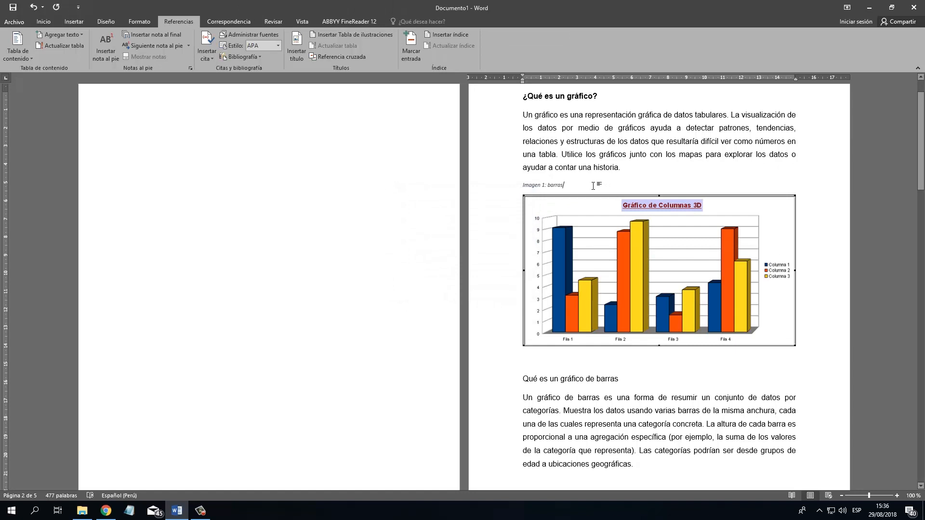
- Format the "Imagen 1: barras" caption in Arial at size 12
left_click_drag(593, 186, 492, 186)
left_click(576, 179)
left_click(45, 22)
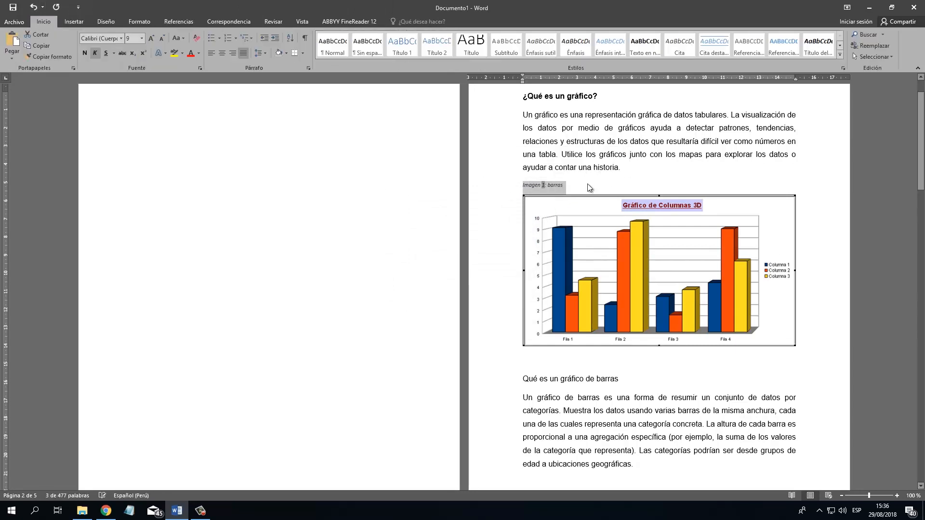
left_click(561, 142)
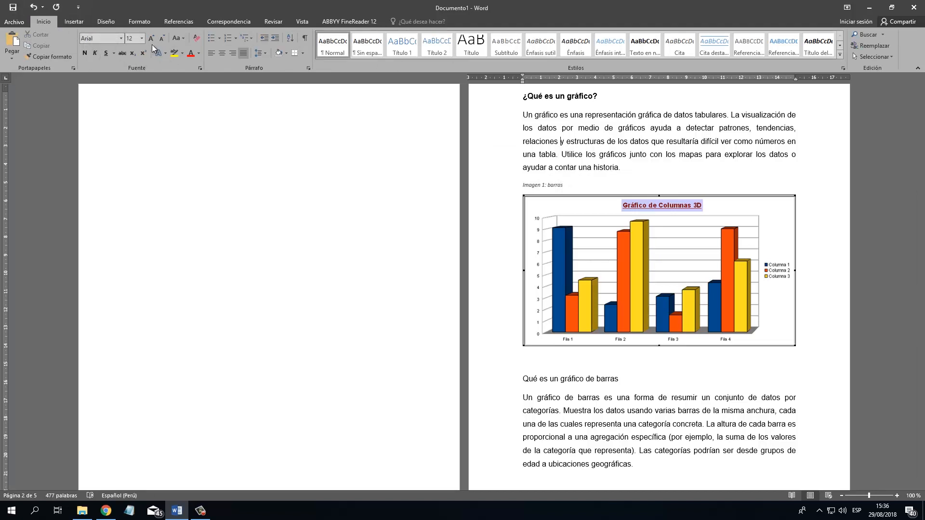
left_click_drag(571, 182, 511, 187)
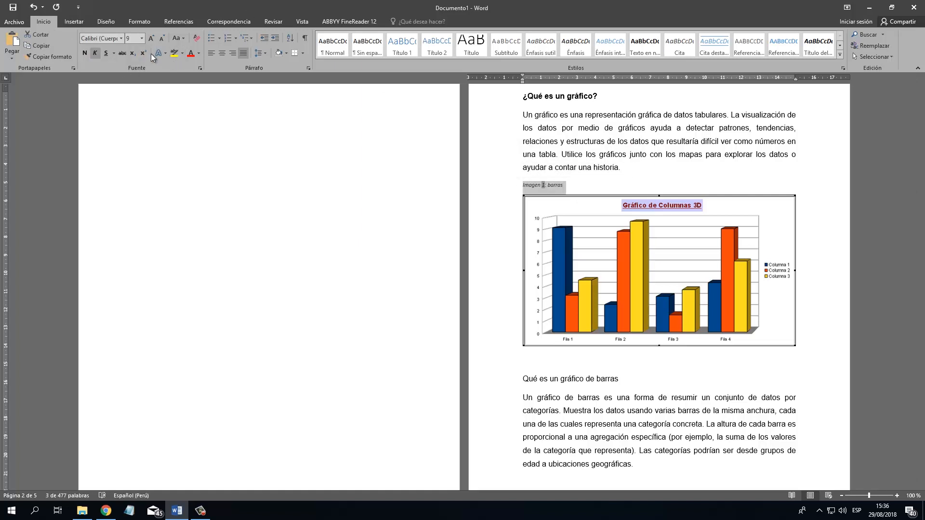
left_click(110, 39)
type("Arial")
key("Return")
left_click(133, 38)
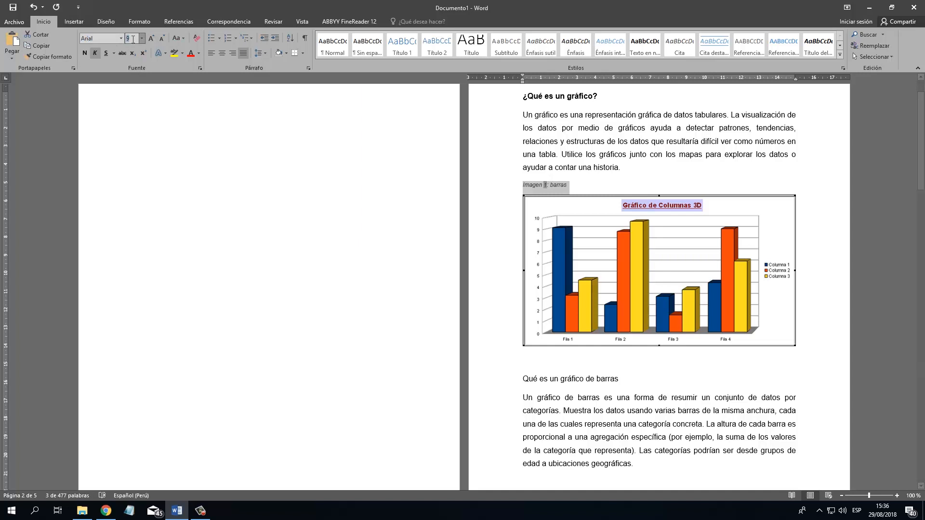
type("12")
key("Return")
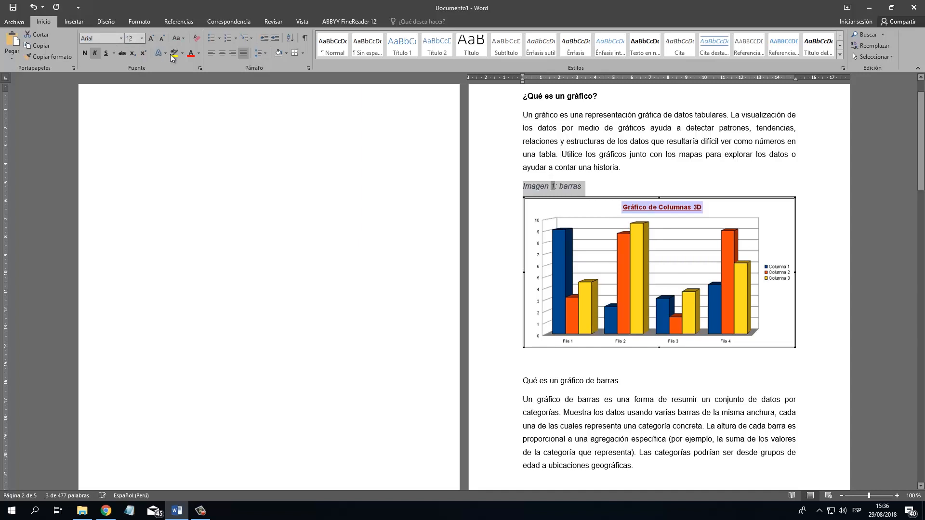
- Set the font colour of the "Imagen 1: barras" caption to black
left_click(198, 53)
left_click(202, 67)
left_click(570, 185)
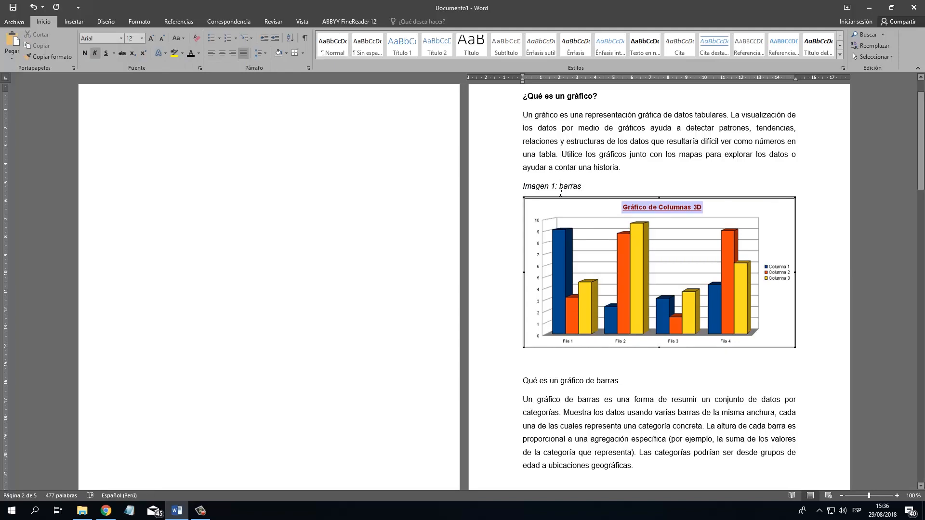
triple_click(560, 192)
left_click(568, 142)
- Insert the caption "Imagen 2: grafico de barras" above the Ventas de Discos chart, using the Imagen label
scroll(556, 193, "down", 5)
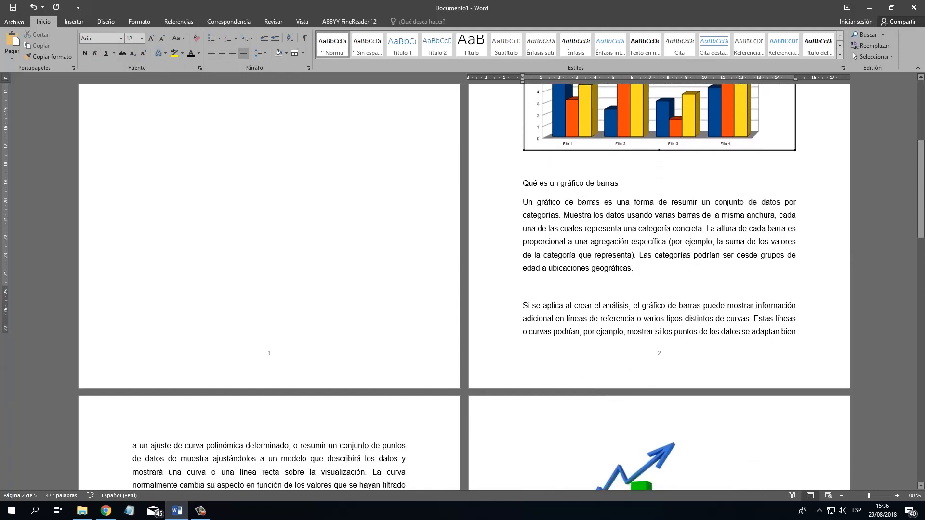
scroll(579, 200, "down", 10)
left_click(248, 207)
scroll(248, 205, "up", 2)
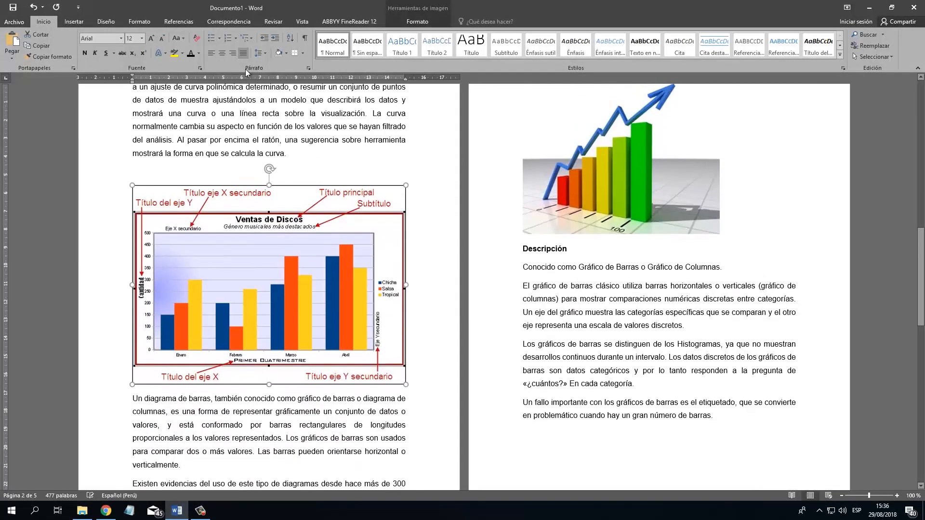
left_click(181, 21)
left_click(296, 48)
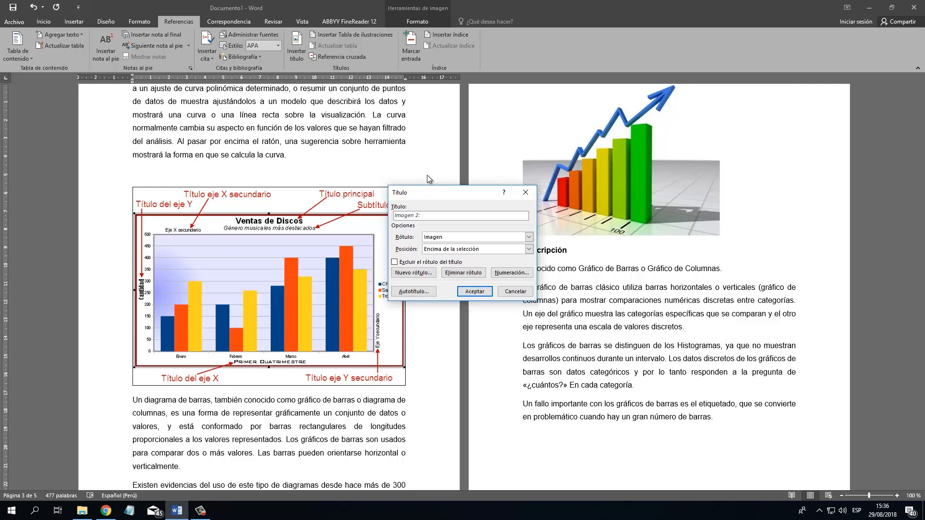
type("grafico de barras")
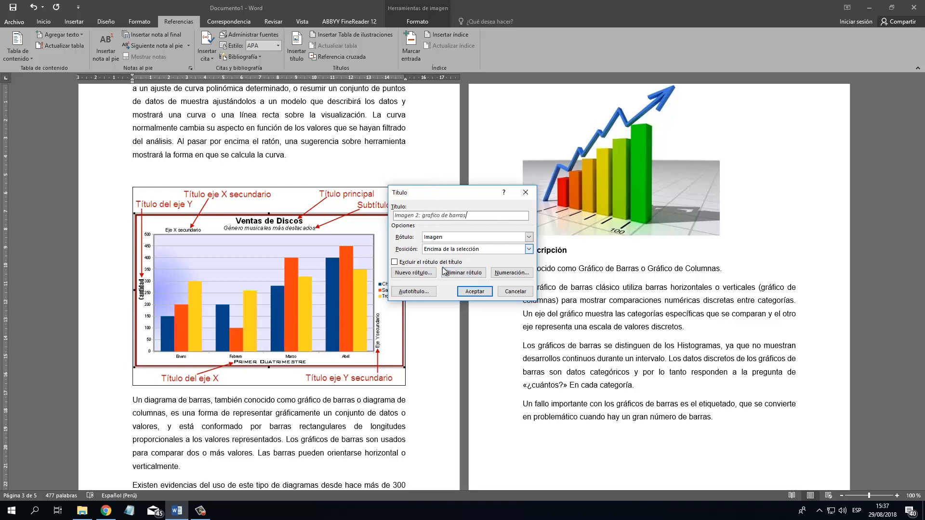
left_click(465, 292)
- Copy the formatting of the "Imagen 1: barras" caption onto the "Imagen 2: grafico de barras" caption
scroll(288, 261, "up", 2)
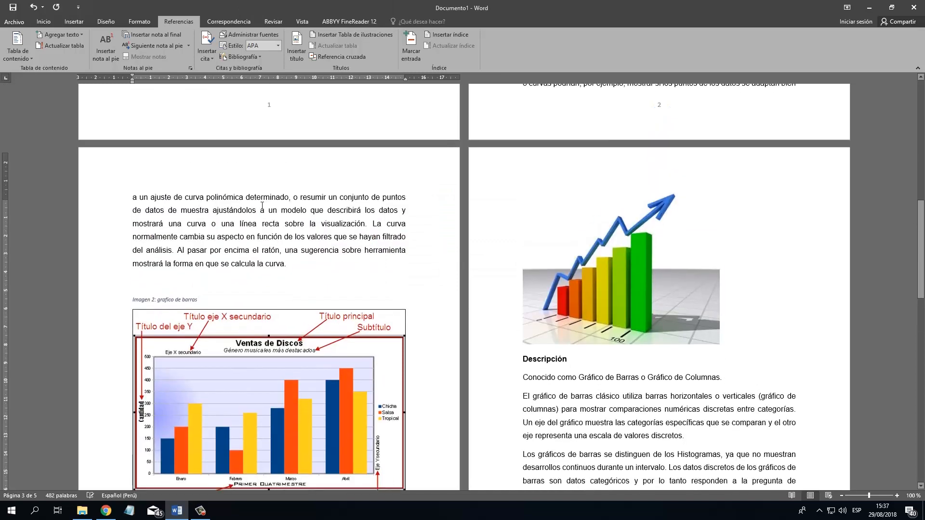
scroll(287, 260, "up", 10)
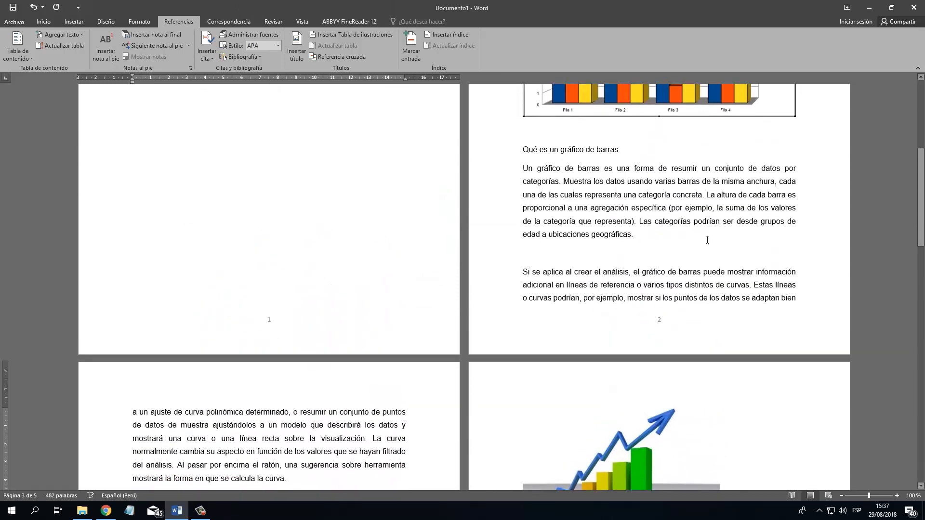
scroll(598, 210, "up", 1)
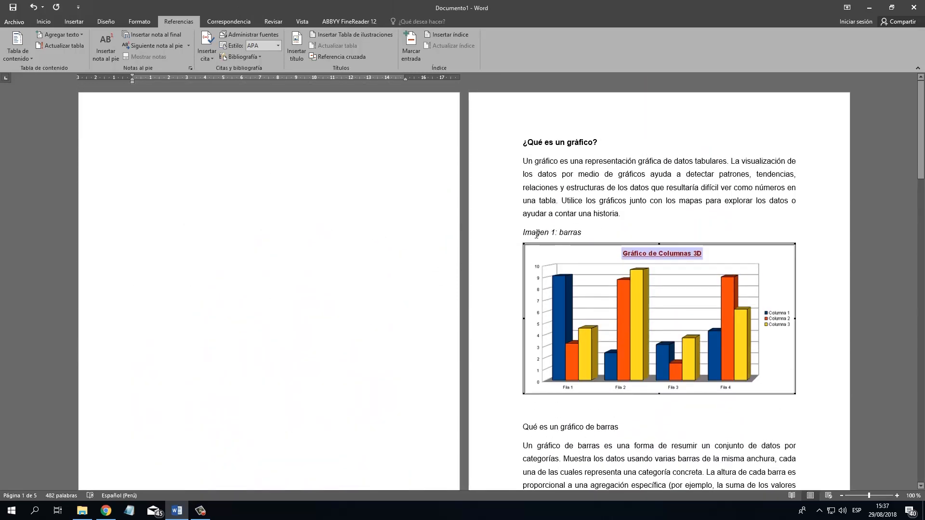
left_click(572, 233)
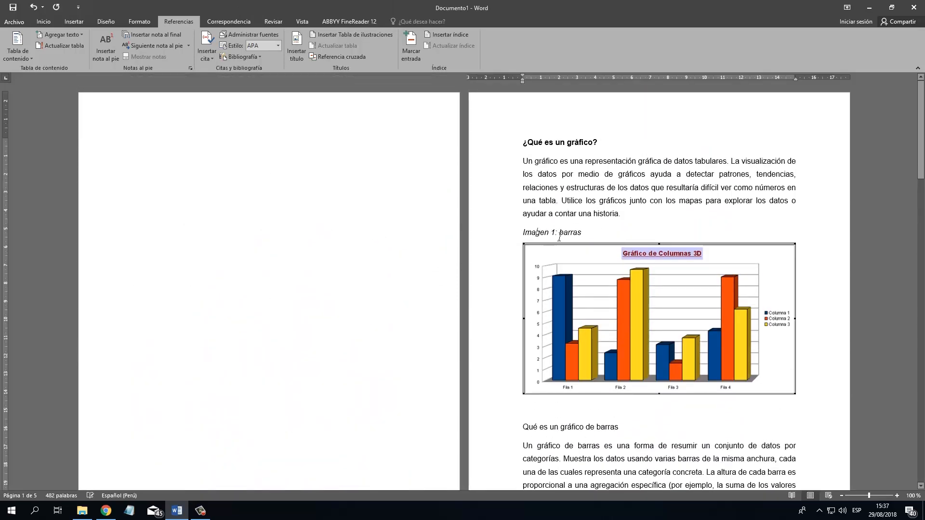
left_click(43, 21)
left_click(49, 56)
scroll(227, 181, "down", 10)
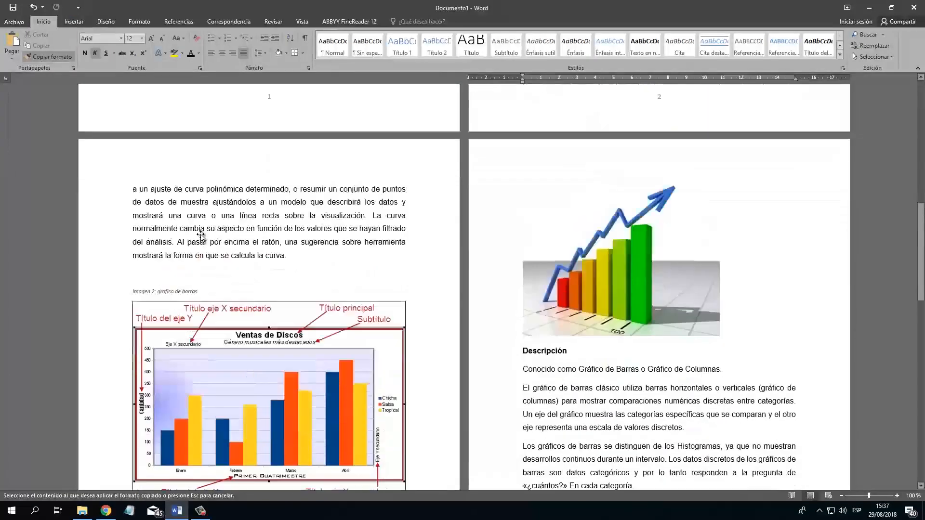
left_click(112, 217)
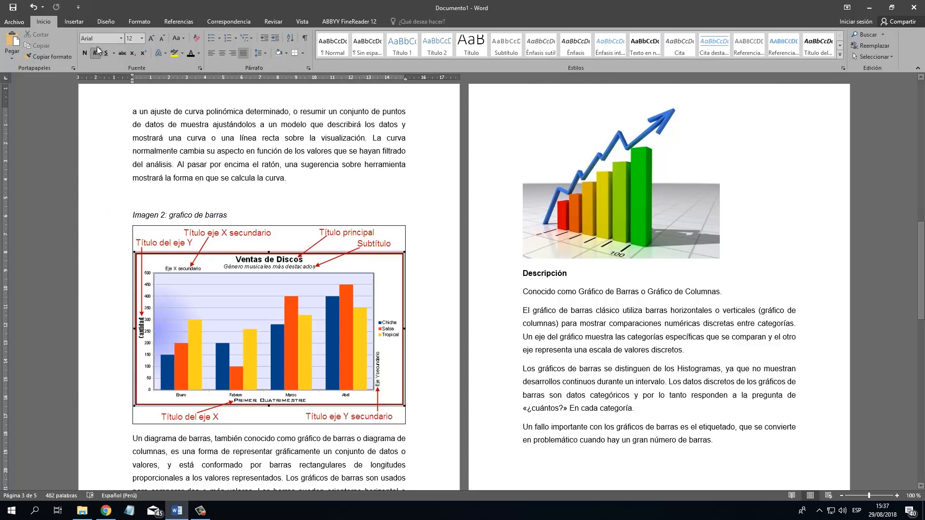
- Insert the caption "Imagen 3: creciente" above the picture of rising bars with the blue arrow, using the Imagen label
left_click(655, 205)
left_click(771, 212)
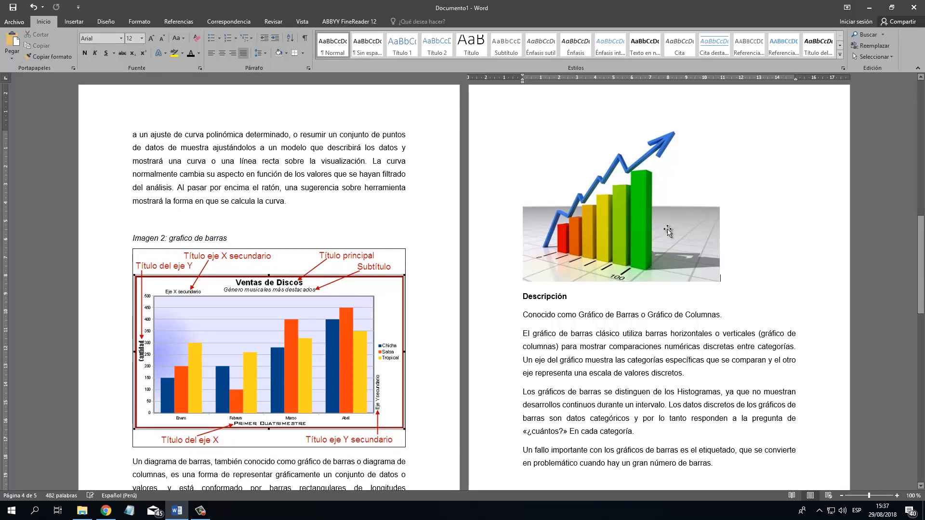
left_click(611, 199)
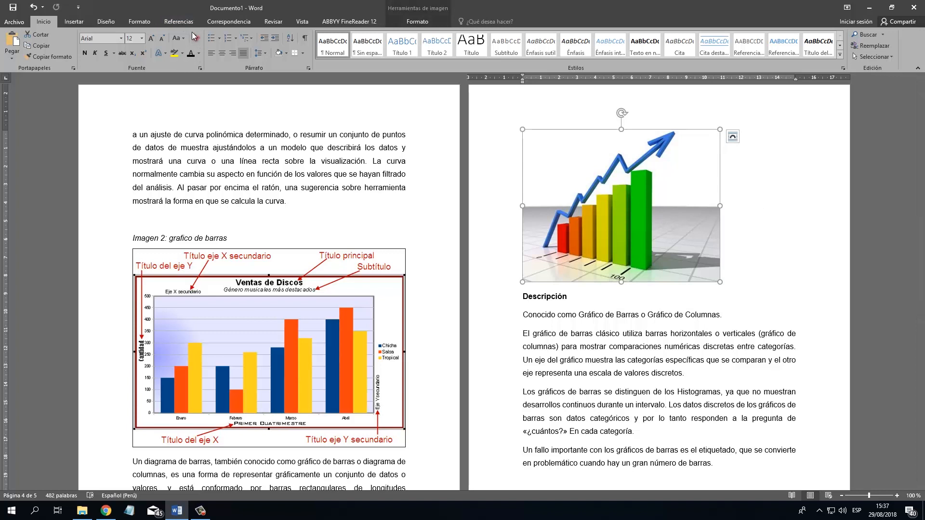
left_click(178, 21)
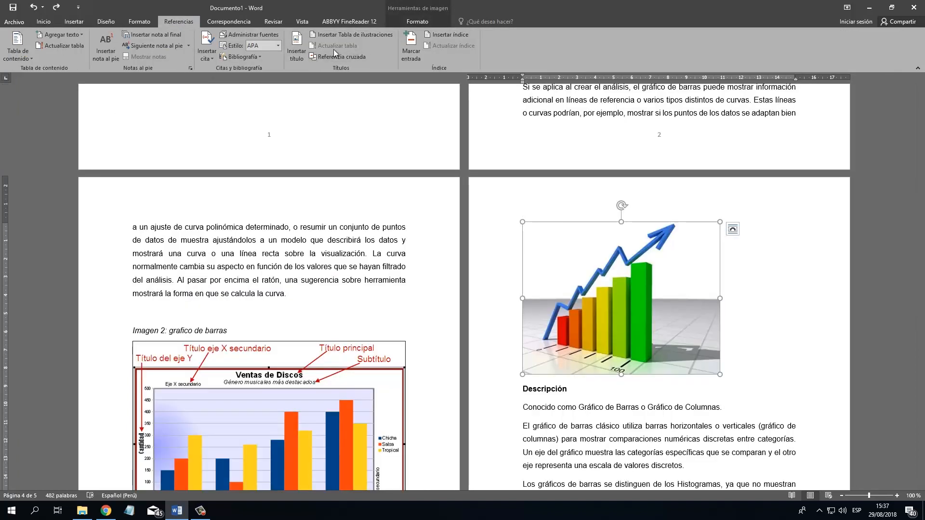
left_click(297, 49)
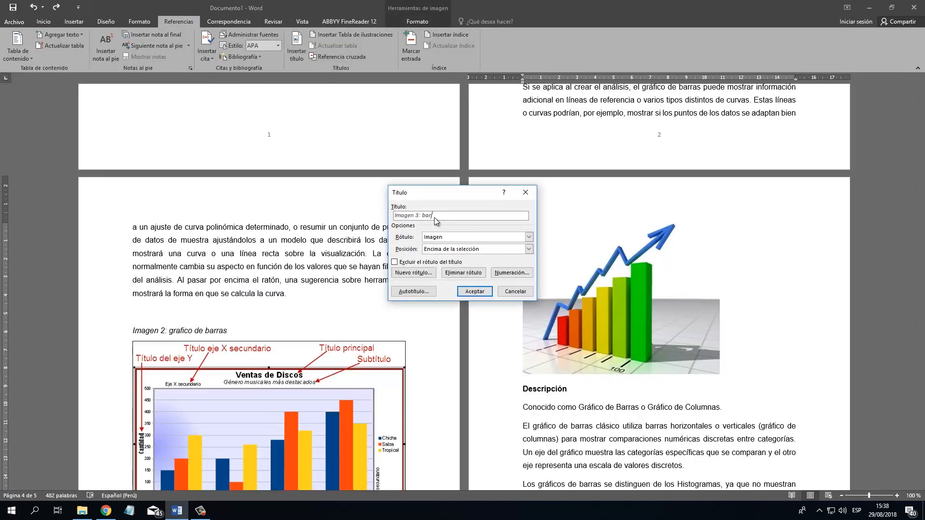
type("creciente")
left_click(474, 292)
- Copy the formatting of the "Imagen 2: grafico de barras" caption onto the "Imagen 3: creciente" caption
scroll(197, 276, "down", 2)
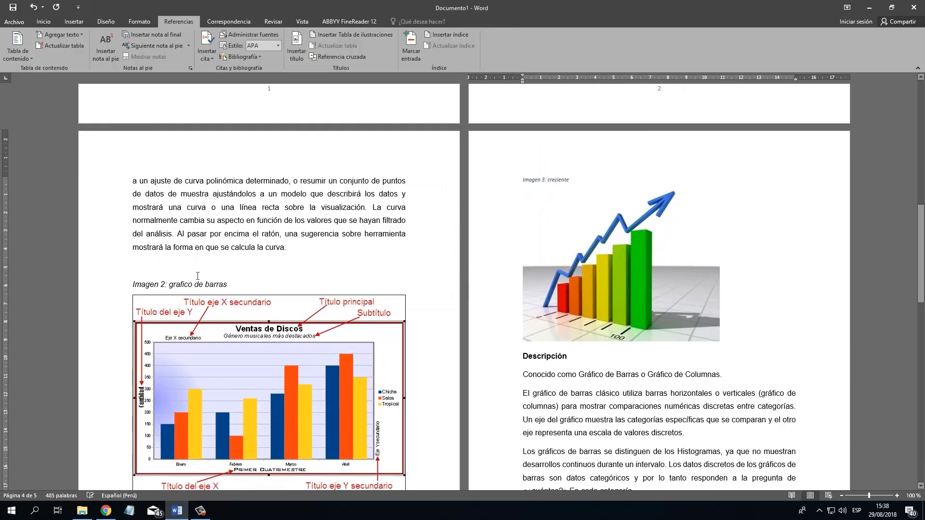
left_click(202, 286)
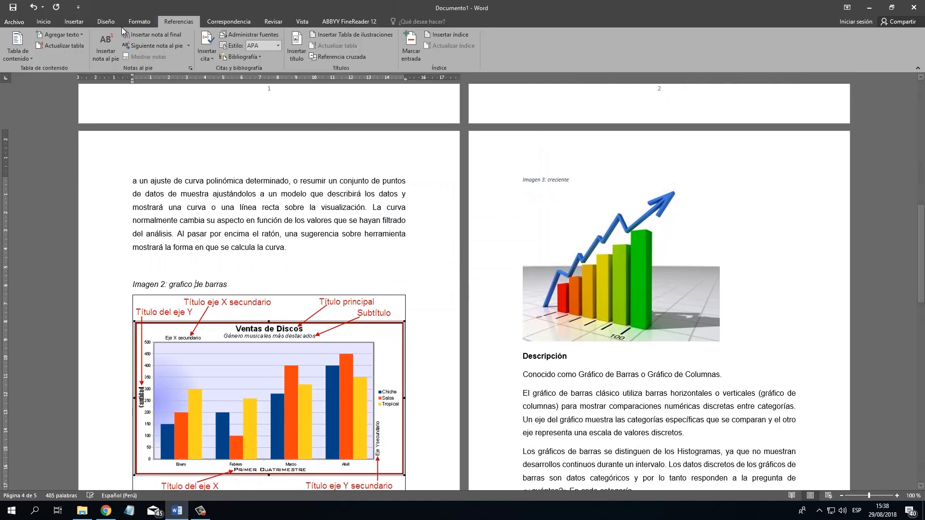
left_click(45, 22)
left_click(506, 185)
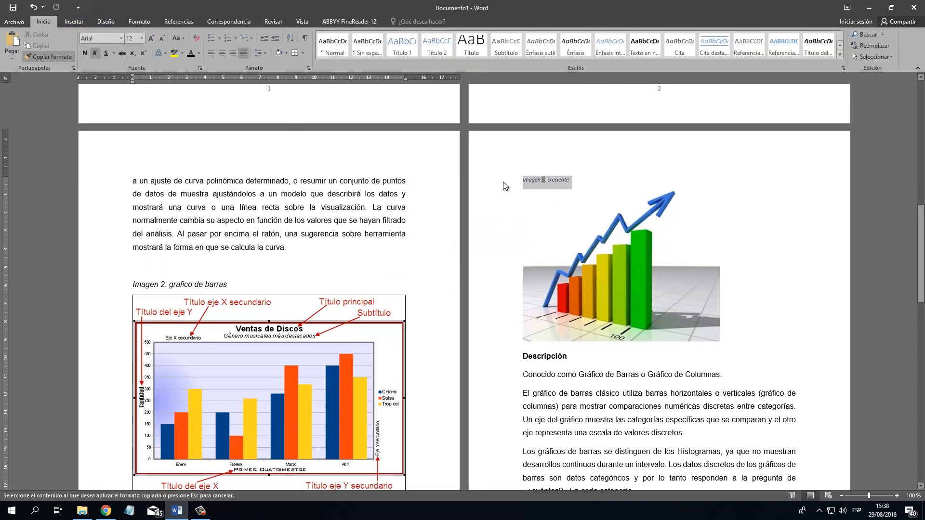
- Insert the caption "Imagen 4: carras 2" above the Inventario and Defectos chart on page 5
scroll(432, 223, "down", 20)
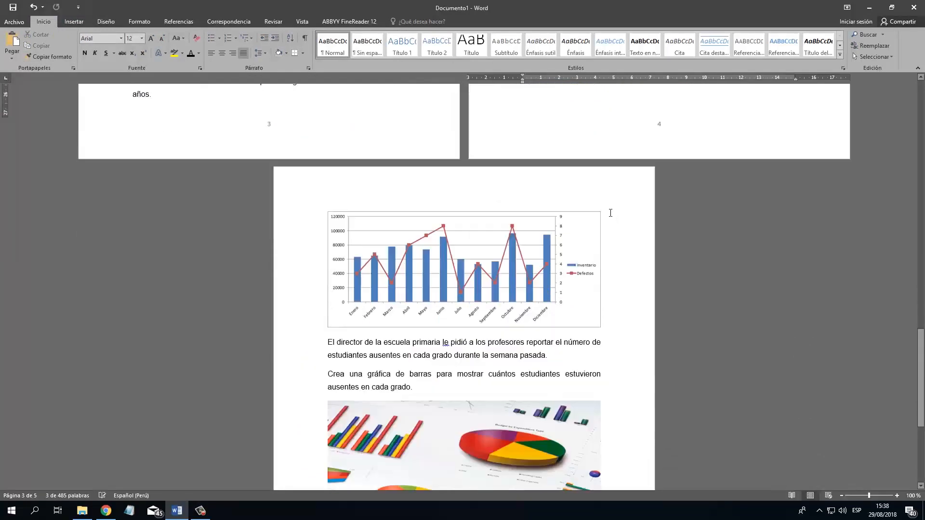
left_click(434, 195)
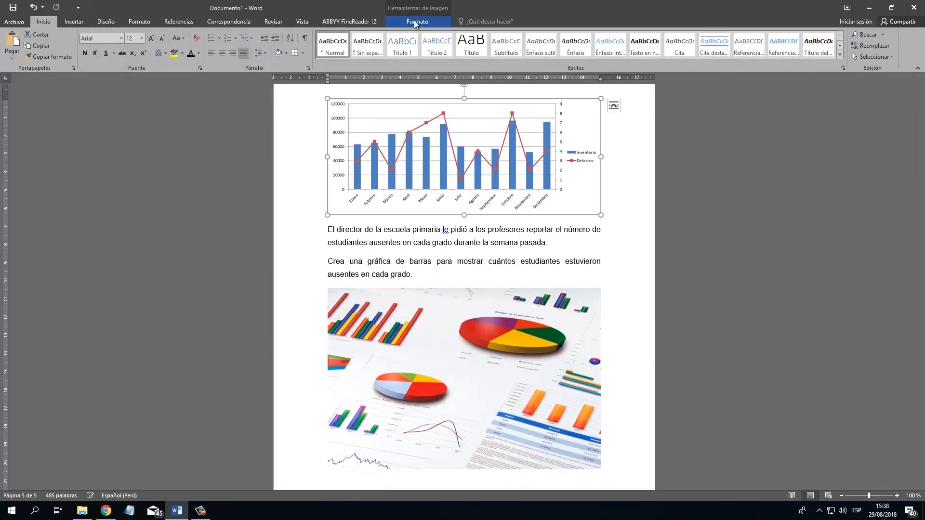
left_click(177, 21)
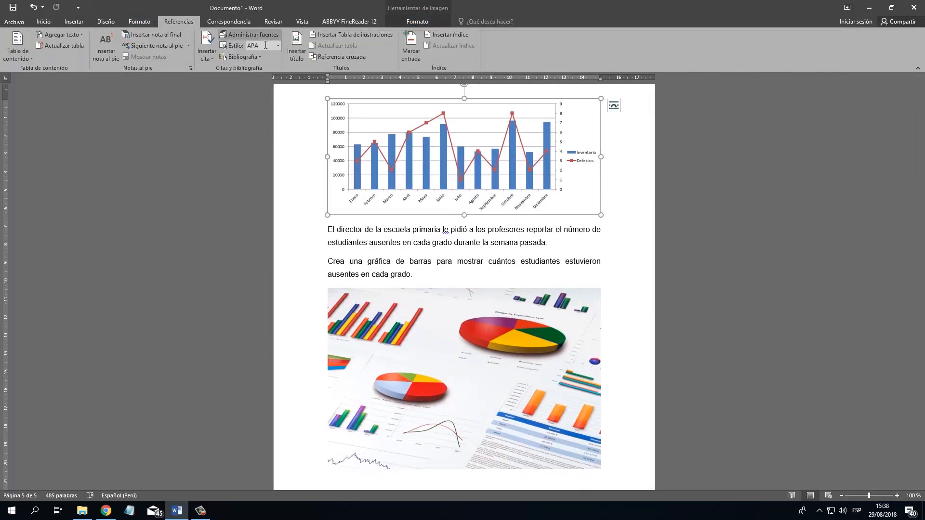
left_click(296, 50)
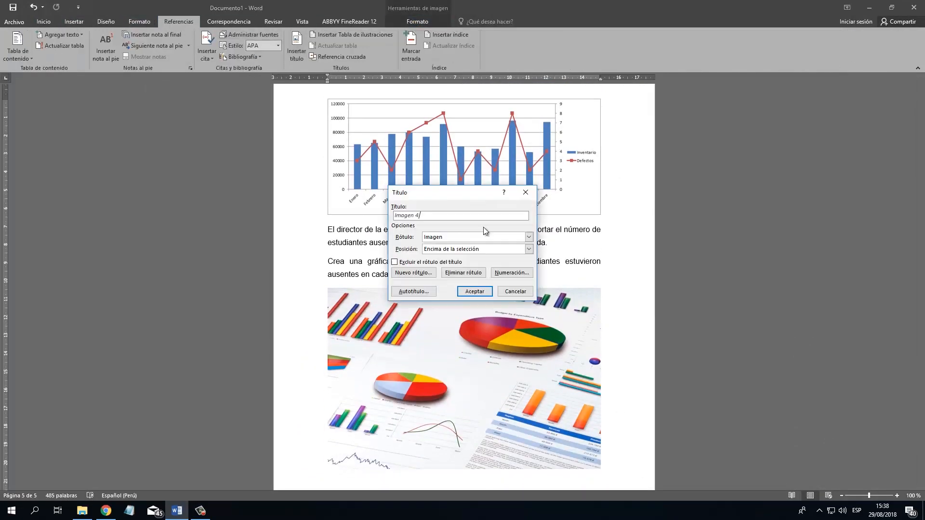
type(": carras 2")
- Insert the caption "Imagen 5: bafricos de barras y pastel" above the picture of printed bar and pie charts
left_click(429, 231)
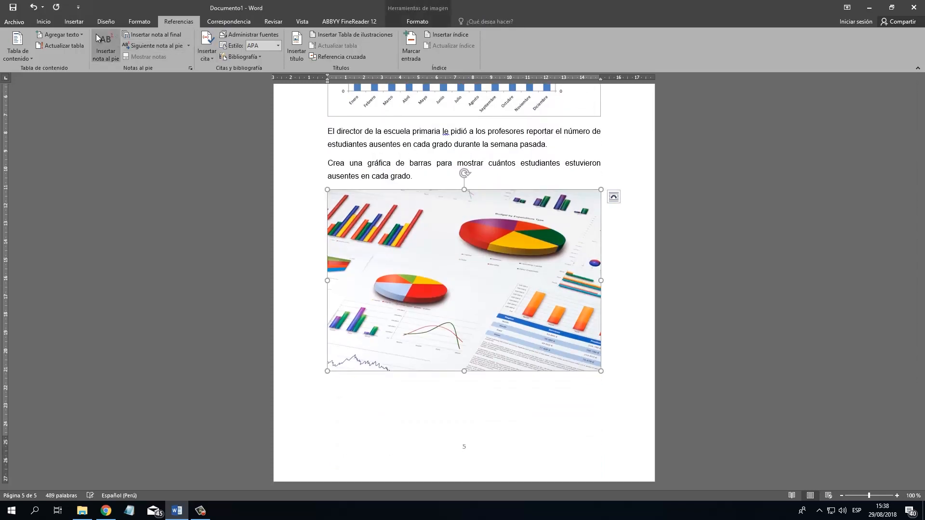
left_click(296, 49)
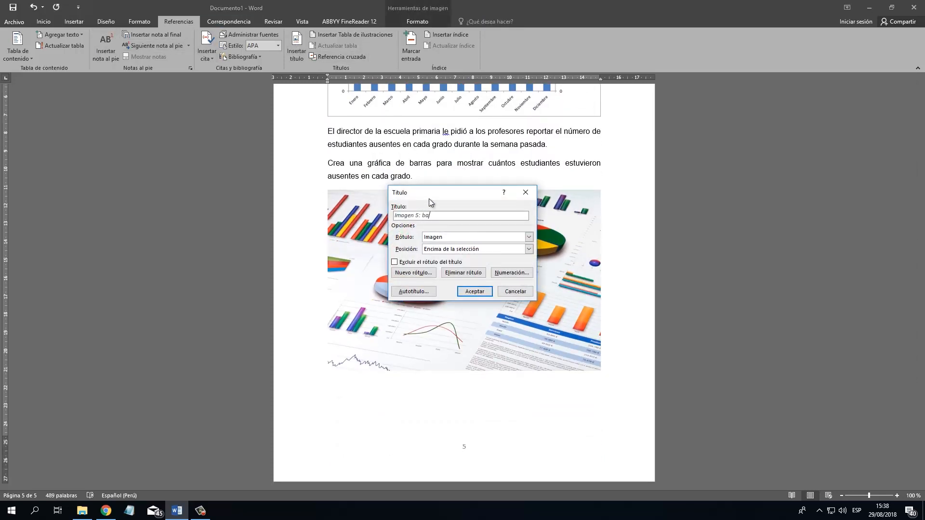
type(": bafricos de barras y pastel")
key("Return")
- Copy the formatting of an already formatted Imagen caption onto the "Imagen 4: carras 2" caption
scroll(679, 295, "up", 15)
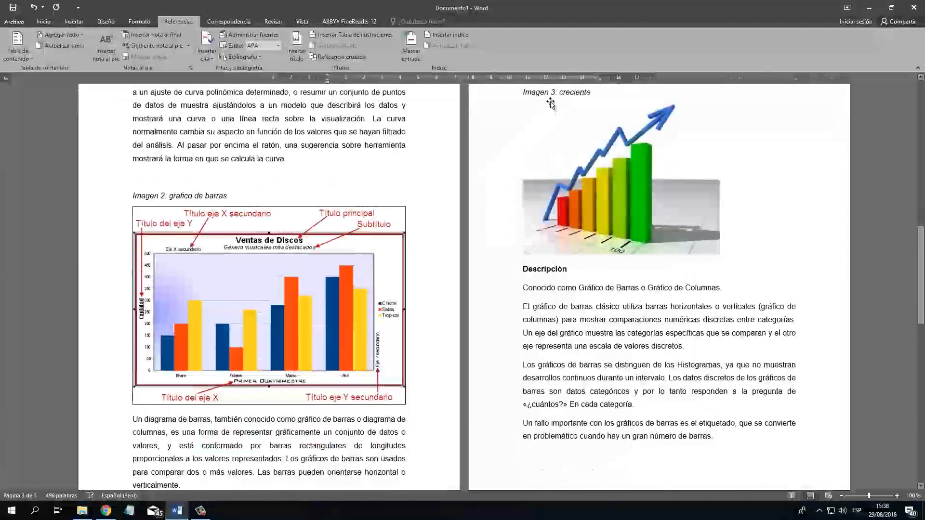
left_click(43, 22)
left_click(49, 57)
scroll(408, 312, "down", 10)
scroll(408, 312, "down", 3)
left_click_drag(328, 182, 396, 183)
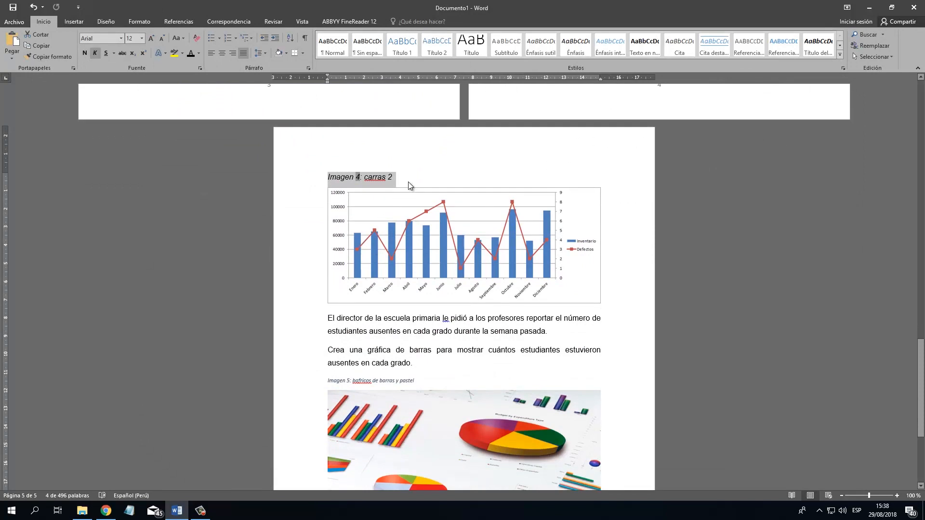
- Copy the formatting of the Imagen 4 caption onto the "Imagen 5: bafricos de barras y pastel" caption
left_click(373, 178)
scroll(416, 335, "down", 3)
scroll(416, 335, "down", 2)
left_click(305, 198)
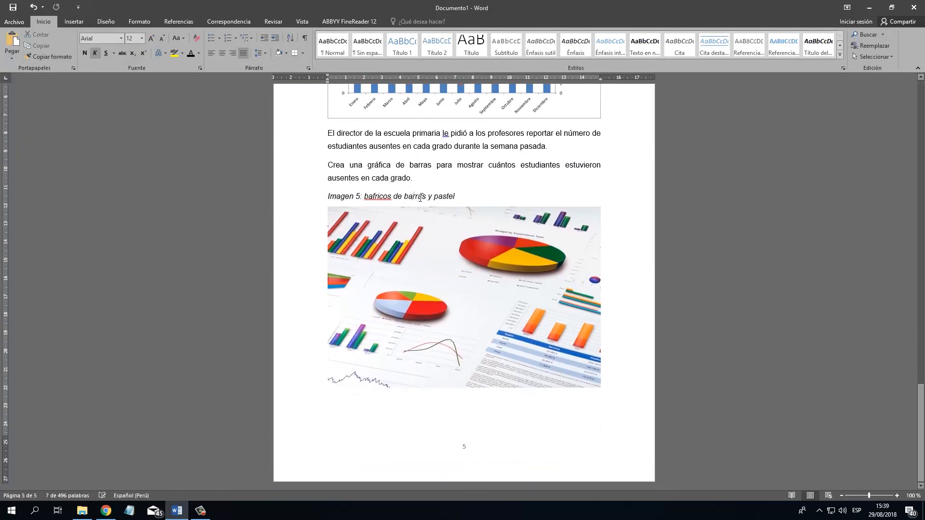
- Correct the word "carras" to "Barras" in the Imagen 4 caption
scroll(378, 204, "up", 5)
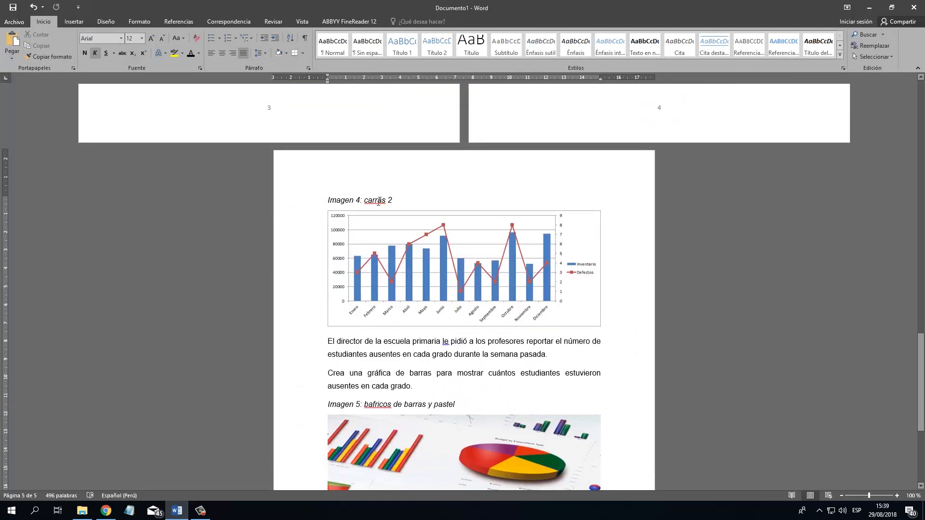
key("BackSpace")
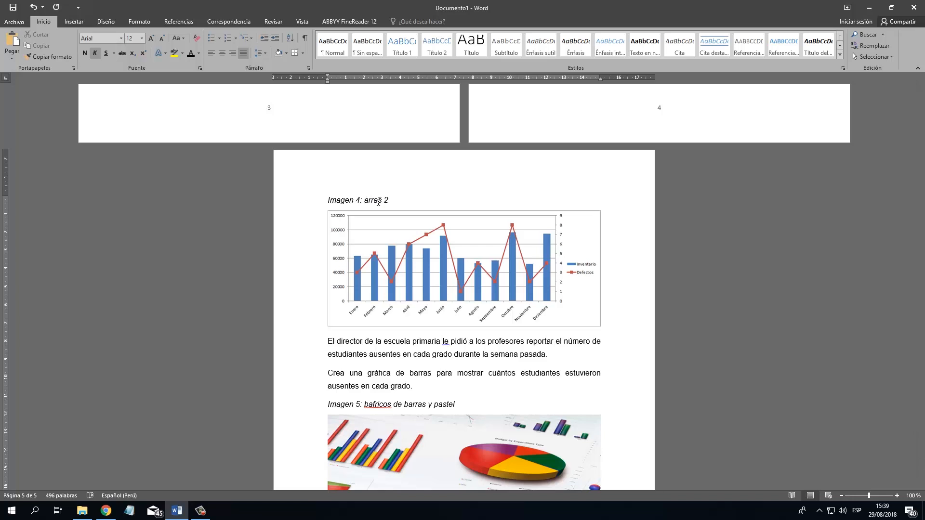
type("B")
- Correct the word "bafricos" to "Gráficos" in the Imagen 5 caption, using the spelling suggestion
scroll(369, 201, "down", 5)
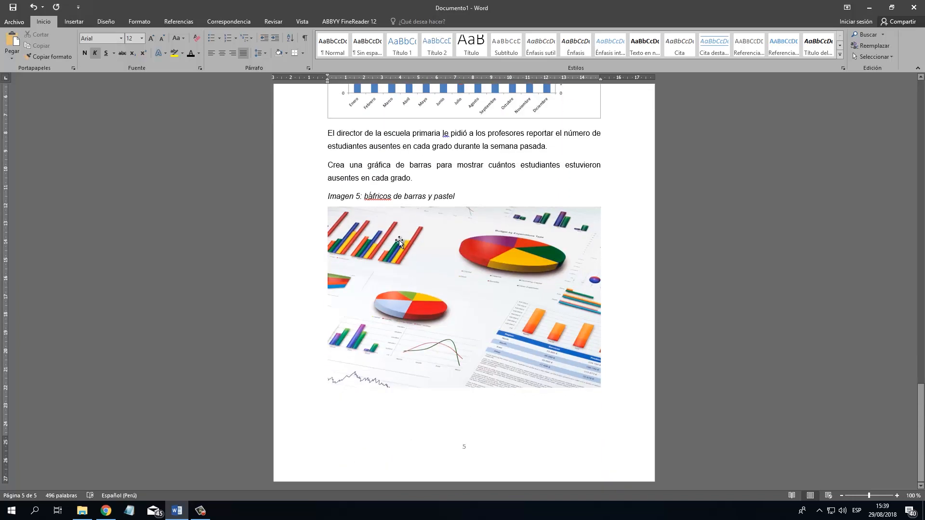
key("BackSpace")
type("Gr")
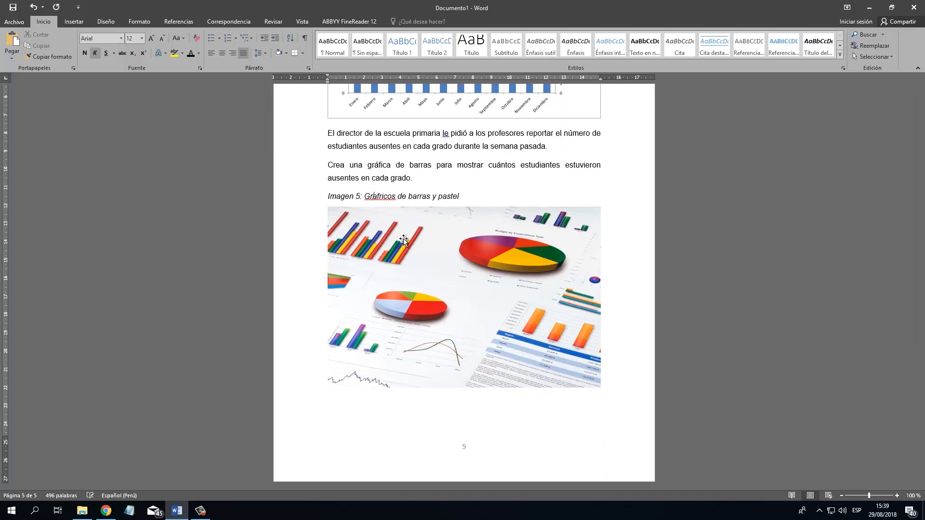
right_click(387, 197)
left_click(401, 209)
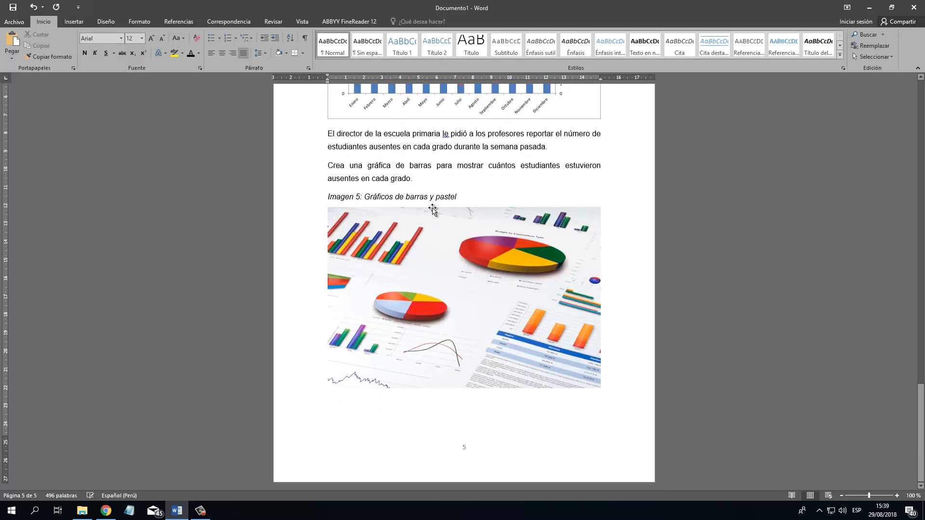
- Place the cursor at the start of the blank first page and start inserting a table of illustrations
scroll(434, 208, "up", 3)
scroll(212, 212, "up", 20)
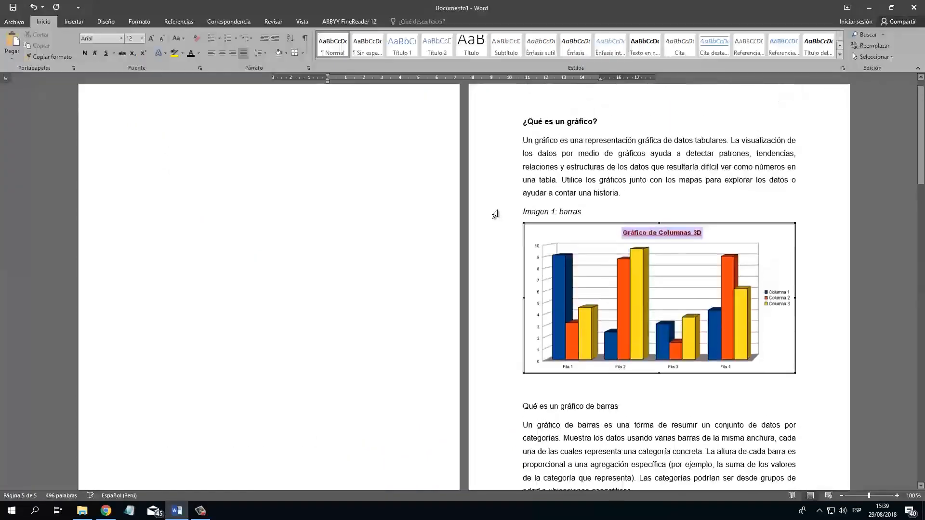
left_click(133, 139)
scroll(192, 183, "down", 8)
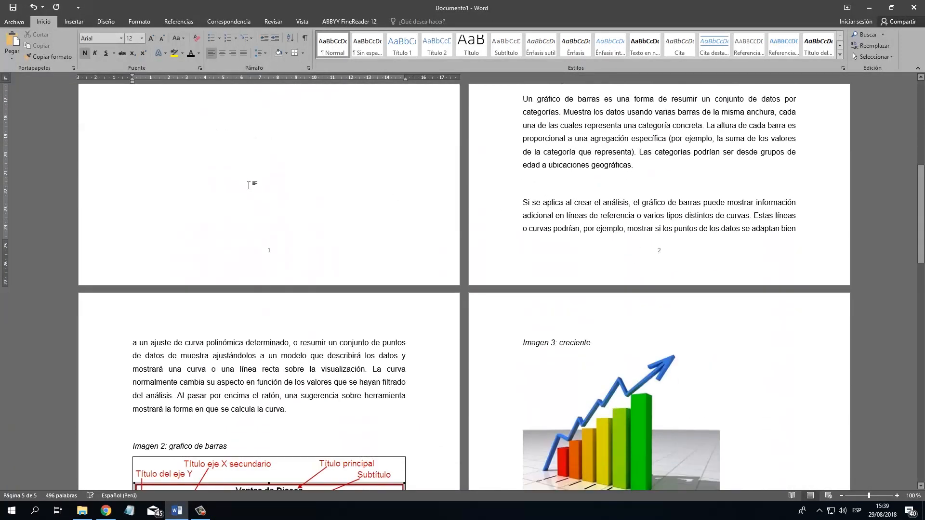
scroll(241, 178, "up", 8)
scroll(154, 131, "up", 1)
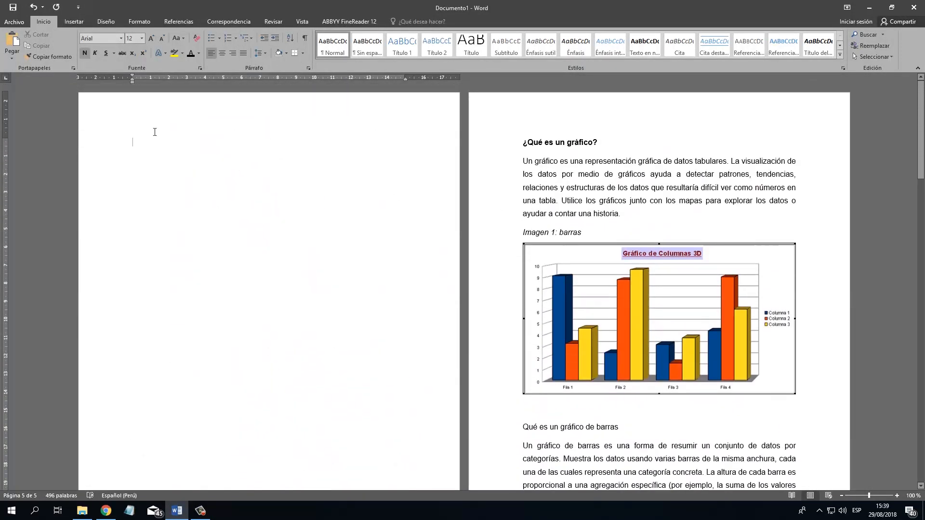
left_click(176, 22)
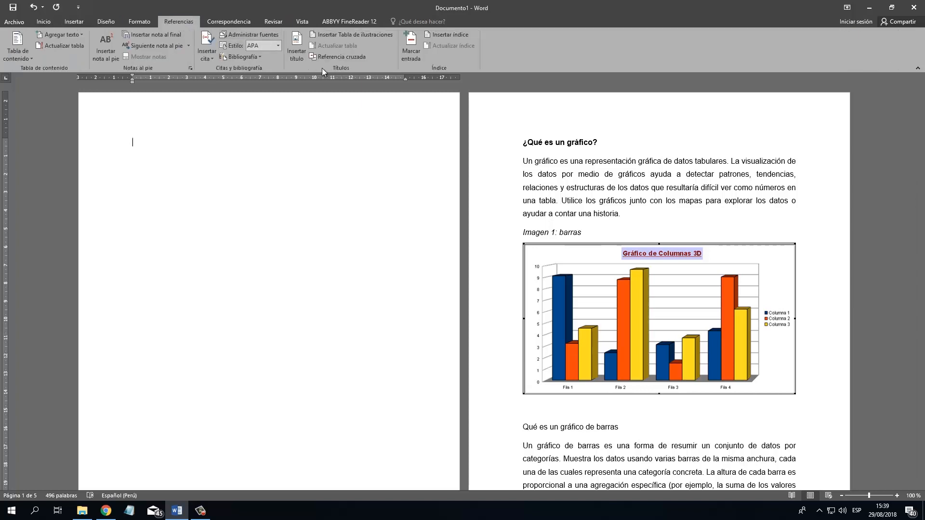
left_click(357, 35)
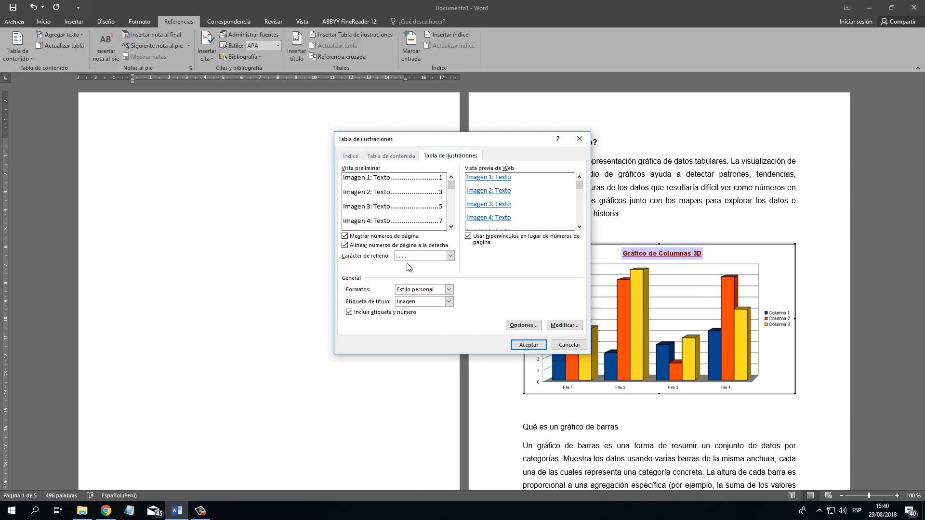
- Insert the table of illustrations with a dotted leader, the Estilo personal format and the Imagen caption label
left_click(451, 256)
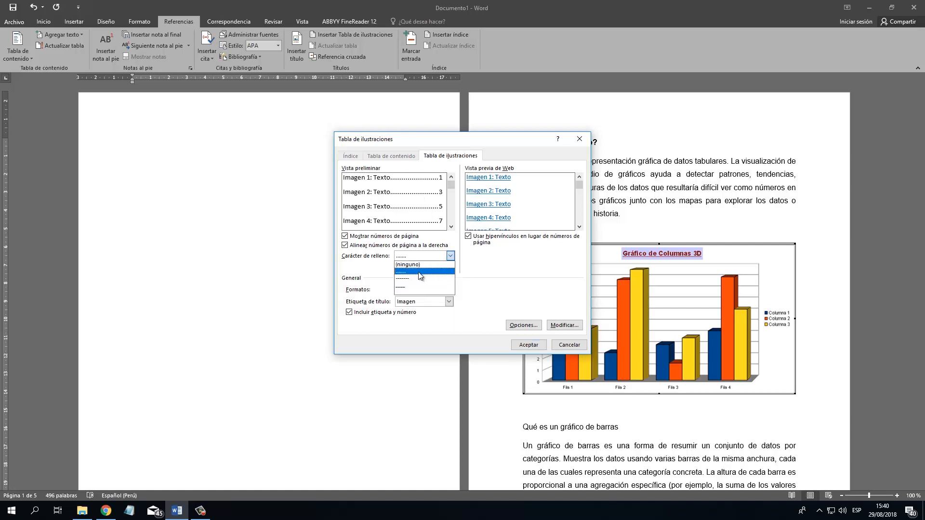
left_click(419, 272)
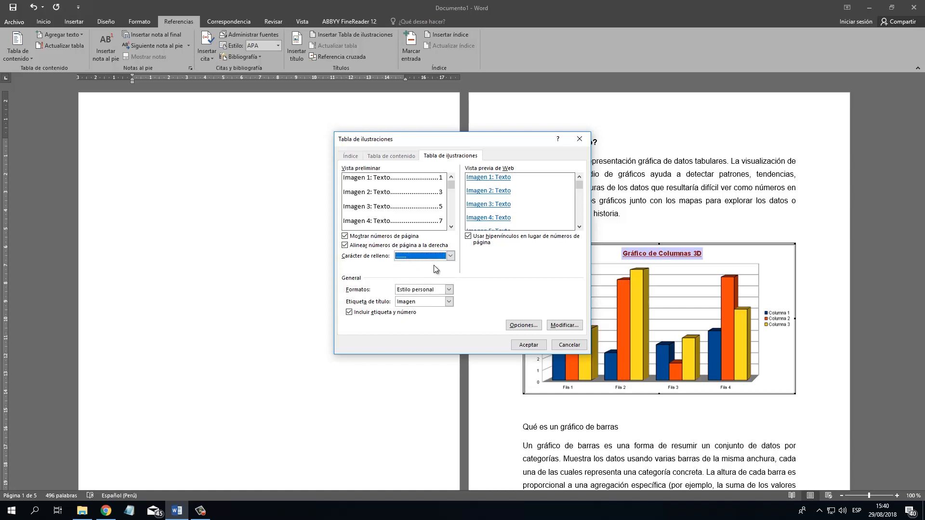
left_click(452, 289)
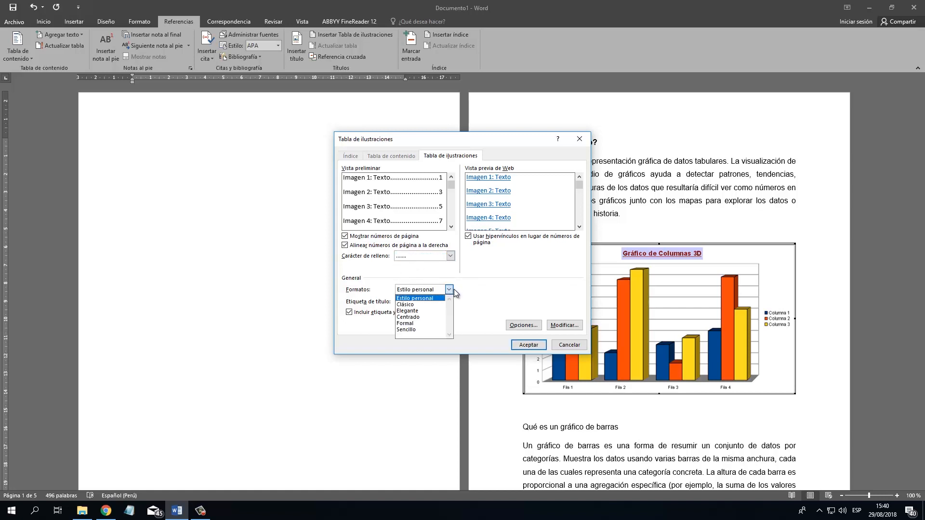
left_click(429, 299)
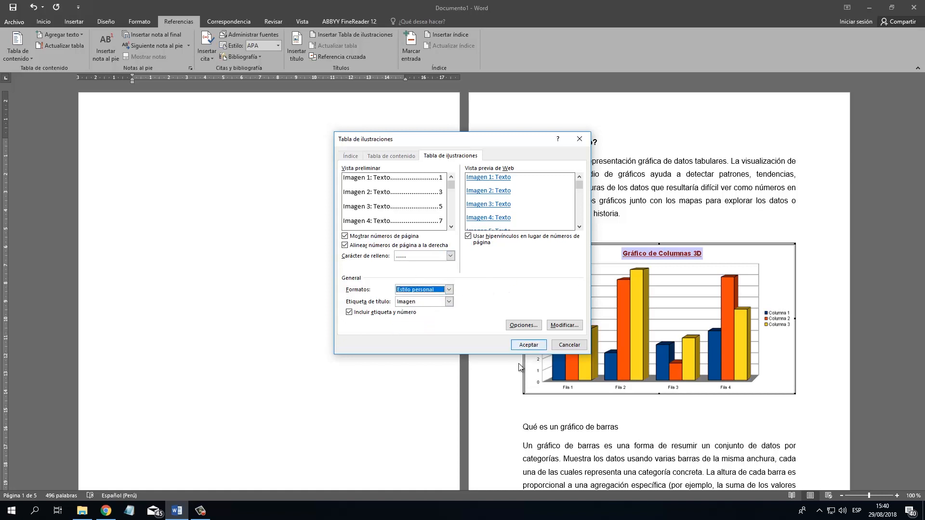
left_click(525, 345)
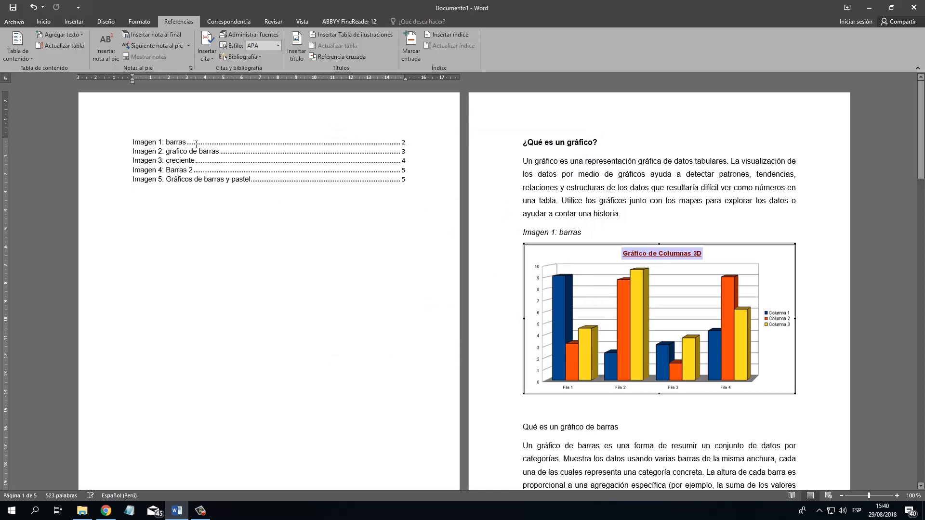
- Add the centered heading "Índice de ilustraciones" above the table of illustrations, leaving space between them
left_click(140, 160)
key("Return")
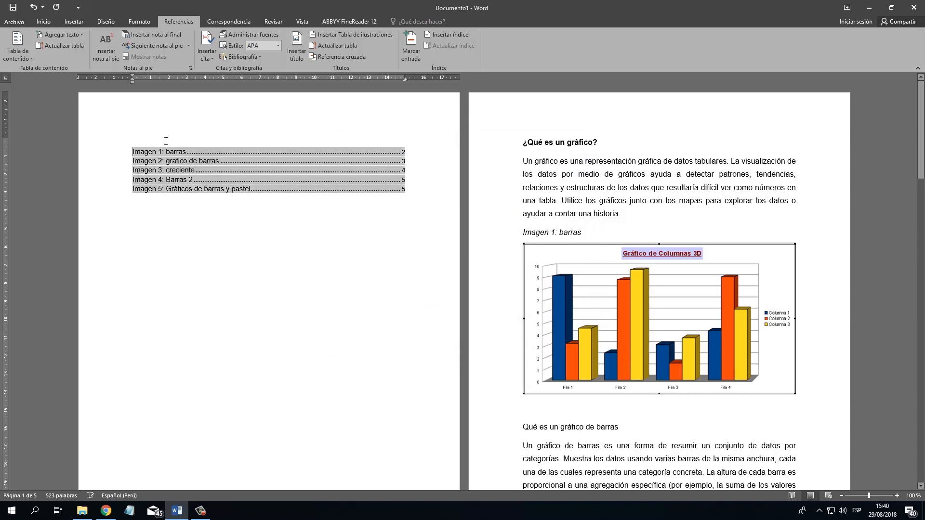
left_click(165, 140)
key("Return")
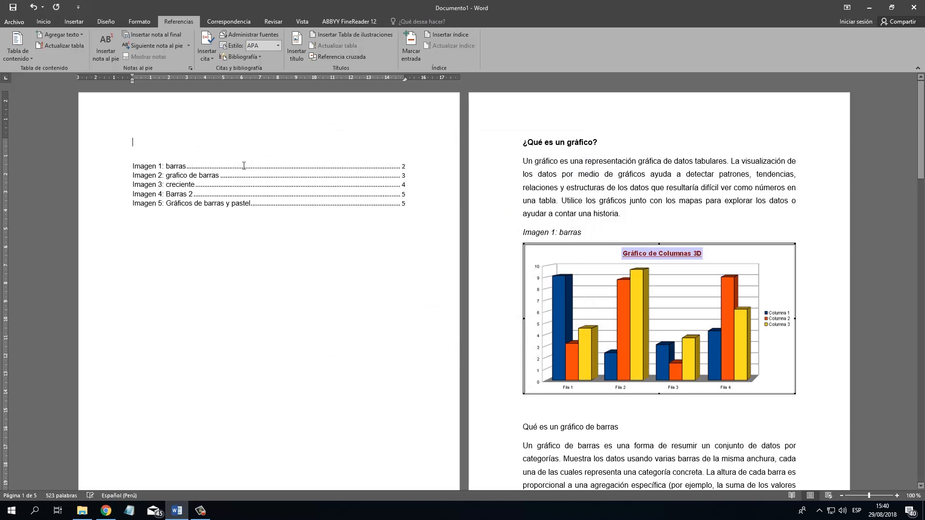
type("t")
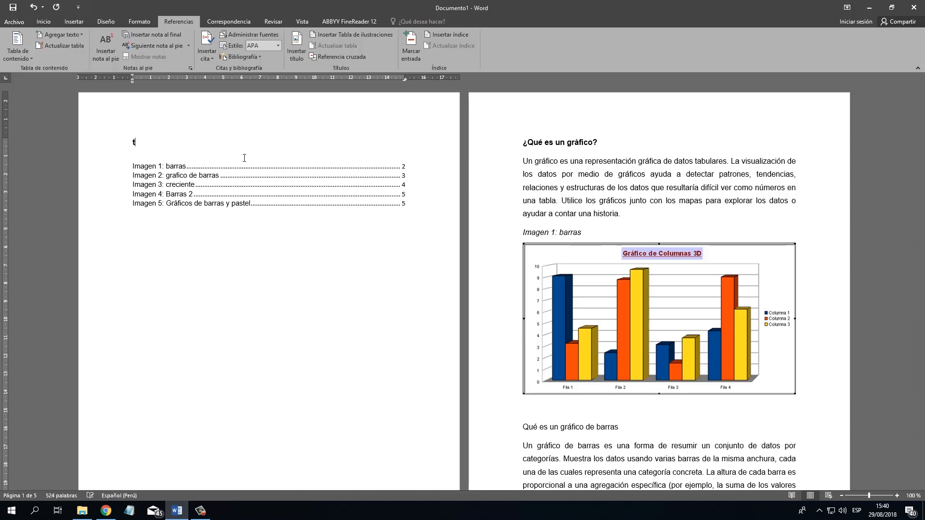
type("in")
type("dice de ilu")
type("straciones")
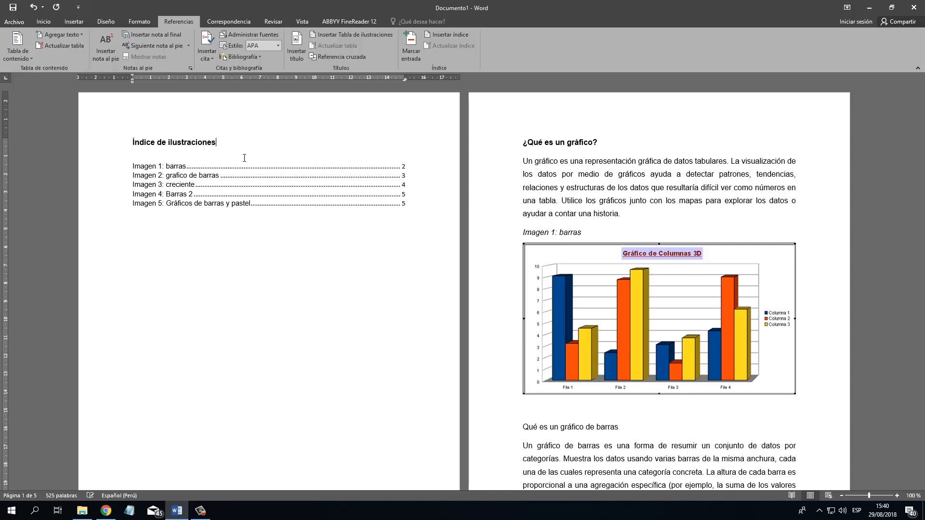
left_click(43, 21)
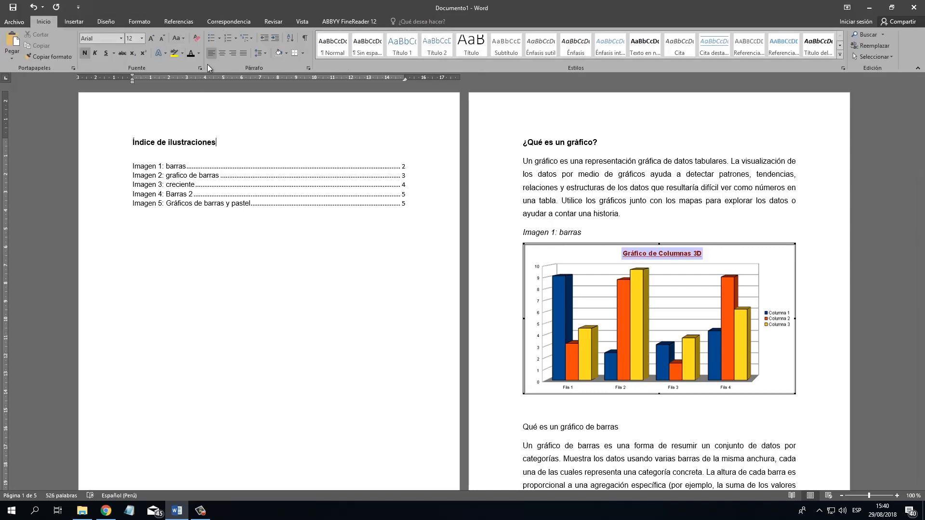
left_click(222, 54)
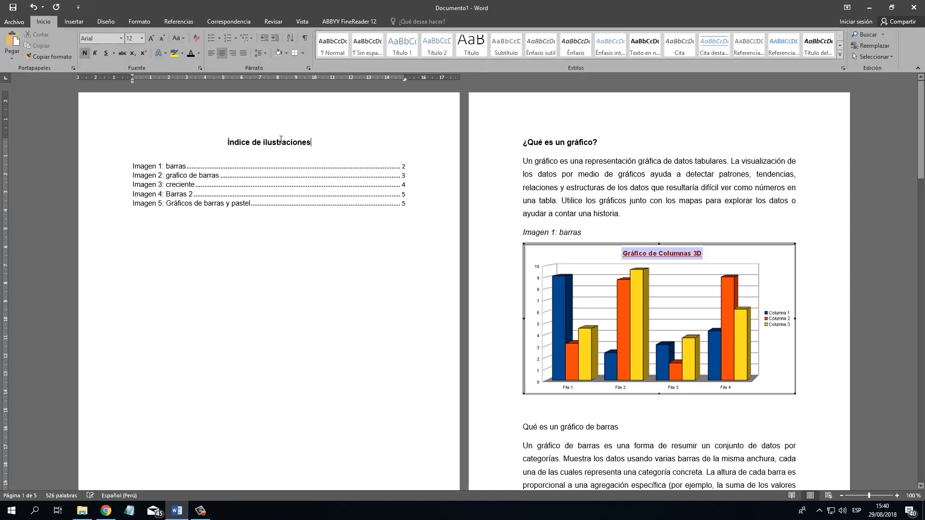
- Follow the Imagen 4 entry in the table of illustrations to its caption and check that page's number
left_click(281, 193)
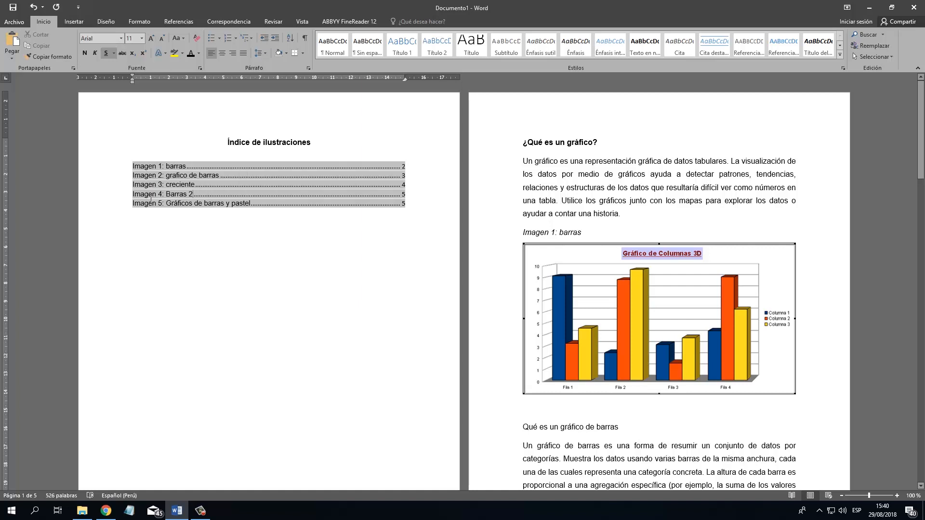
left_click(185, 197, "ctrl")
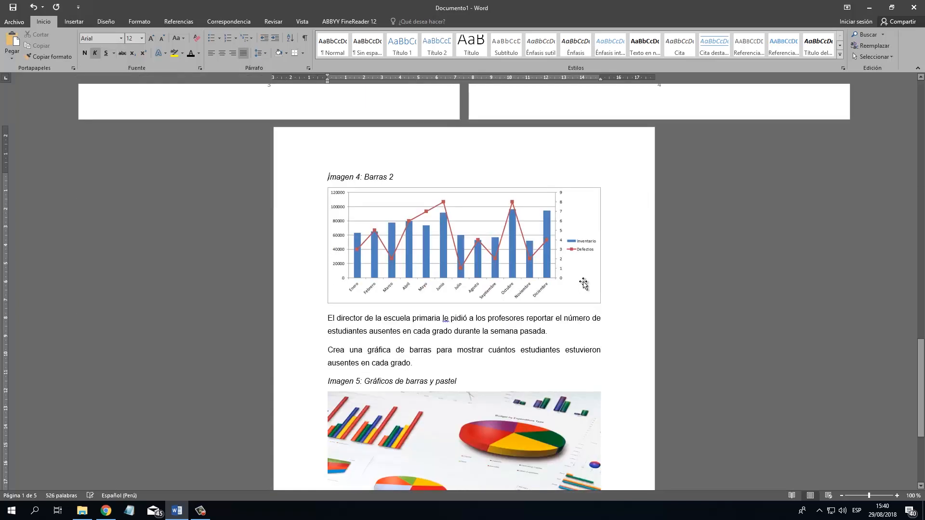
scroll(550, 281, "down", 3)
scroll(551, 282, "down", 2)
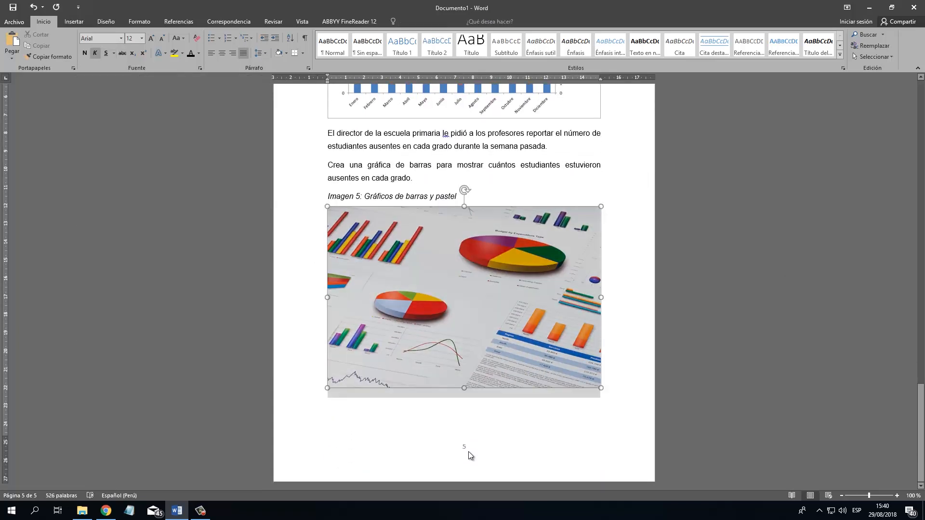
double_click(468, 452)
left_click(640, 49)
- Change the Imagen 4 caption text to "Barras 2018"
scroll(385, 226, "up", 4)
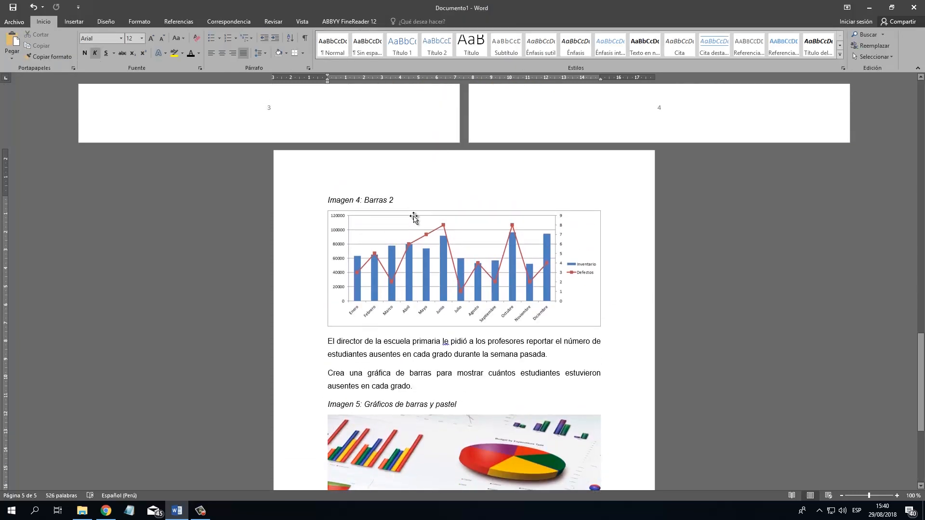
key("BackSpace")
type("2018")
- Update the entire table of illustrations on the first page, including its entries as well as the page numbers
scroll(368, 179, "up", 20)
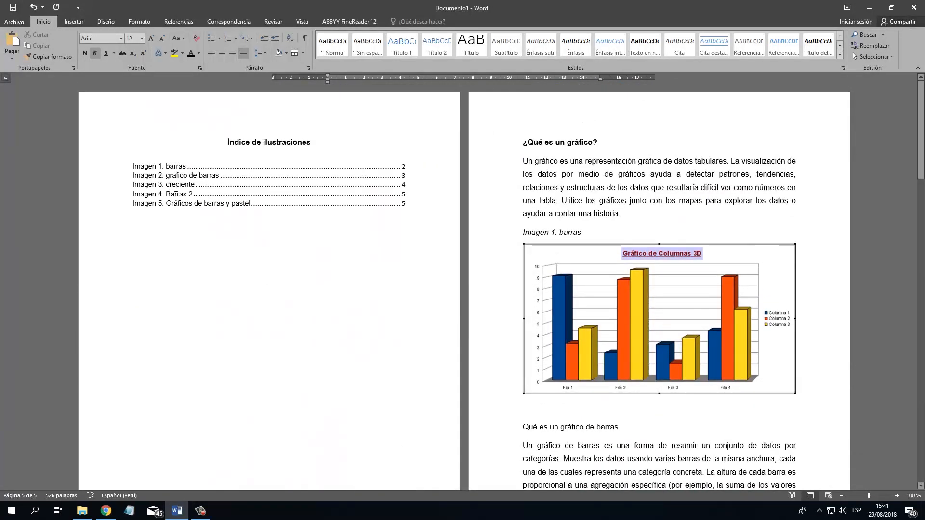
left_click(169, 180)
left_click(170, 23)
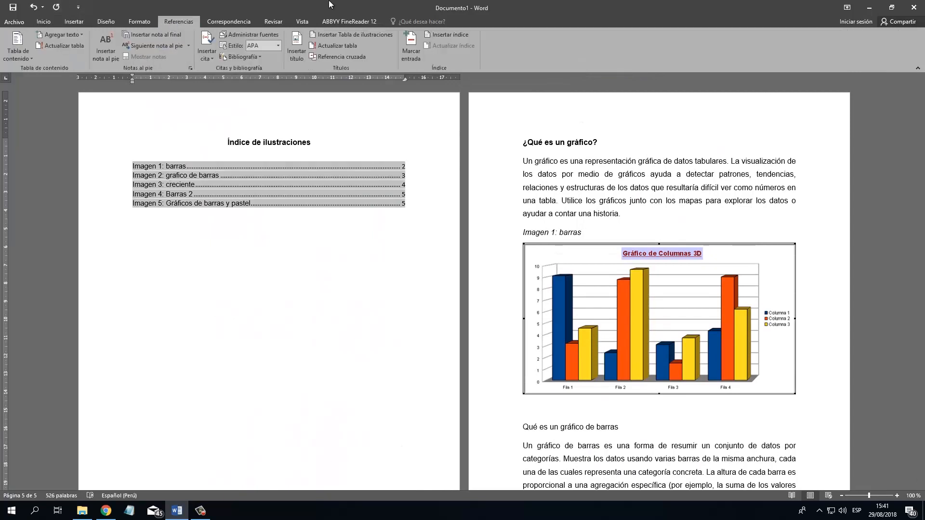
left_click(346, 45)
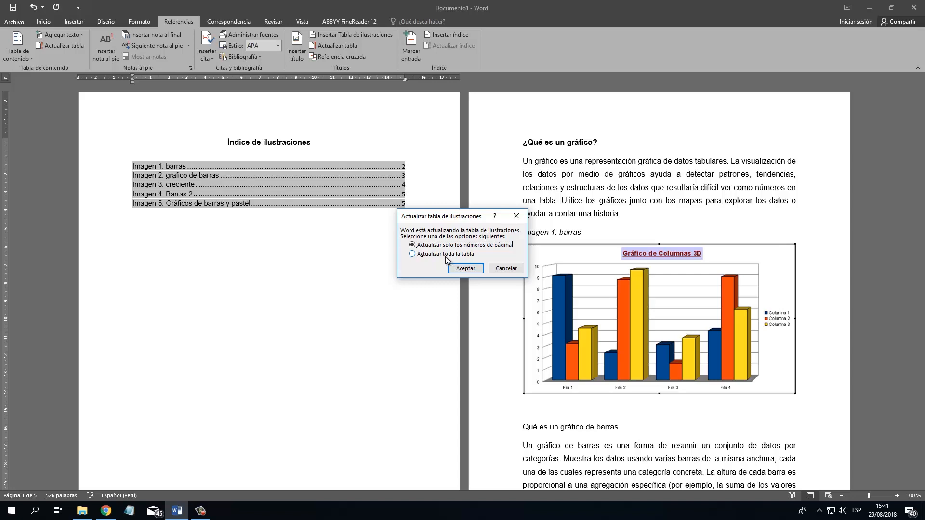
left_click(429, 256)
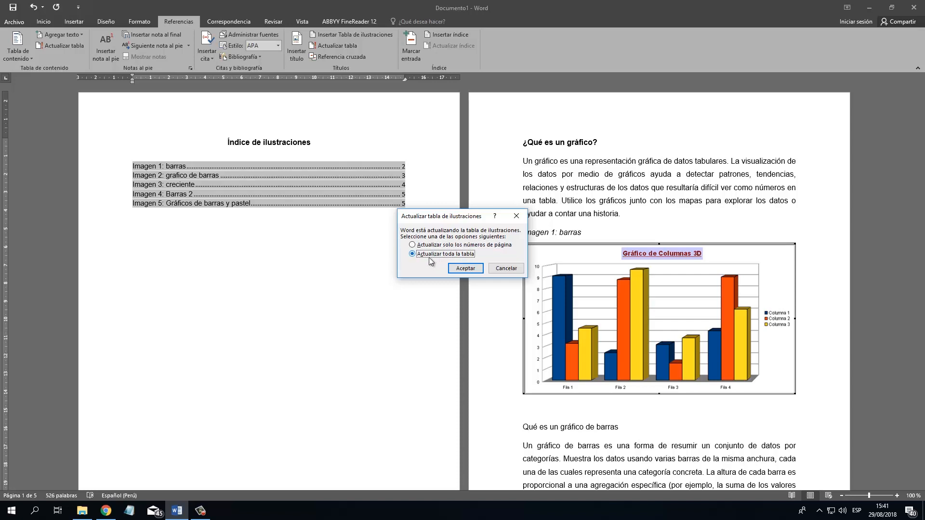
left_click(465, 269)
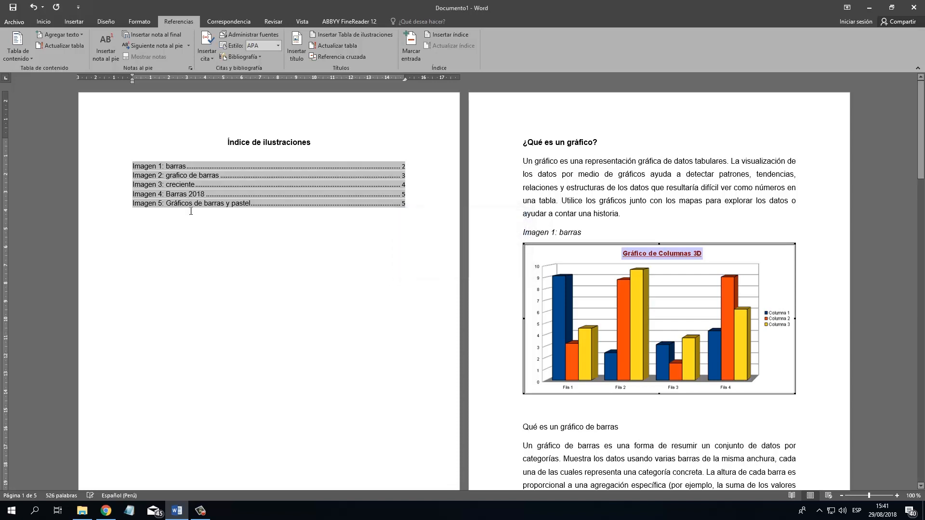
- Compare the updated table of illustrations with the captions and page numbers throughout the document
left_click(172, 212)
left_click(175, 195)
left_click(252, 141)
scroll(257, 200, "down", 3)
scroll(256, 200, "down", 15)
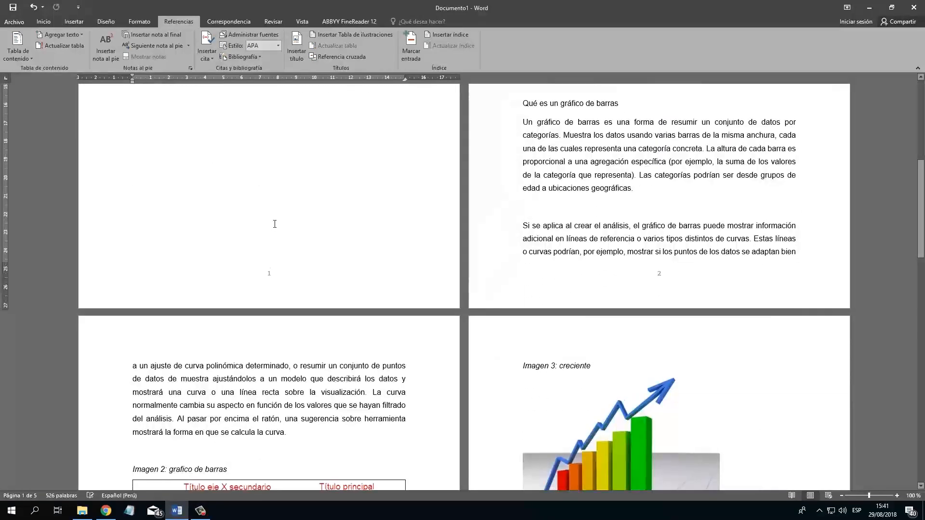
scroll(284, 235, "down", 12)
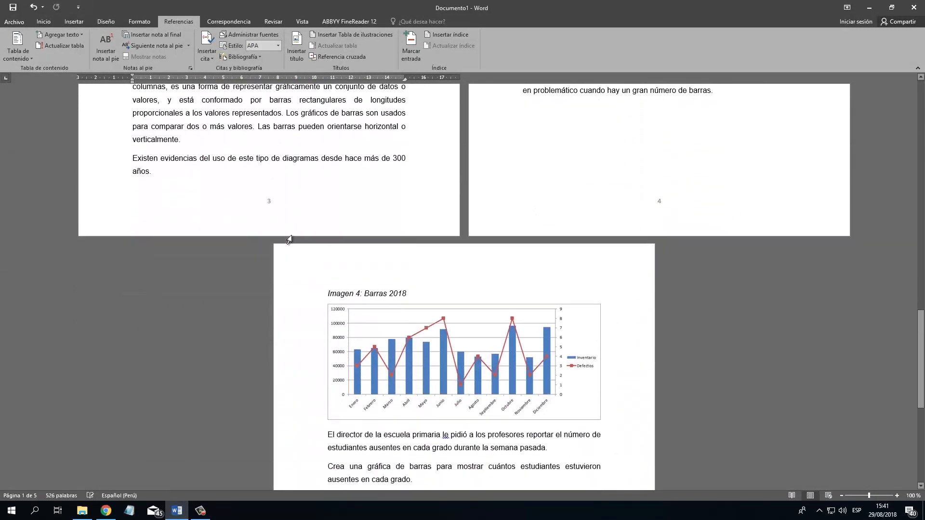
scroll(415, 226, "up", 15)
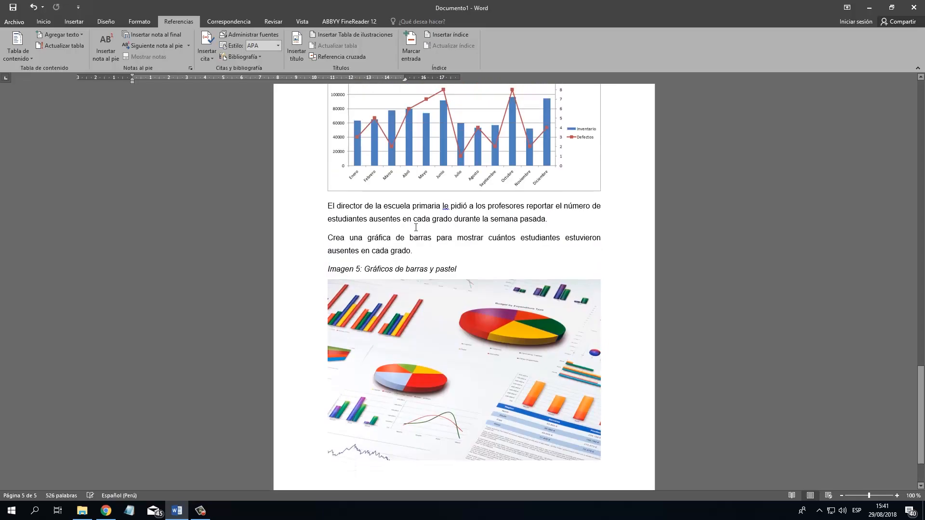
scroll(420, 221, "up", 7)
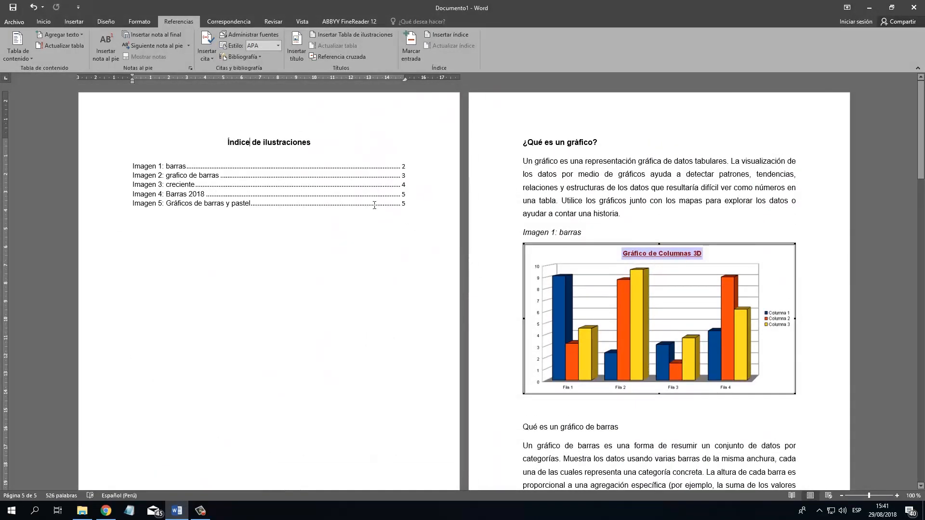
left_click(299, 241)
scroll(271, 216, "down", 20)
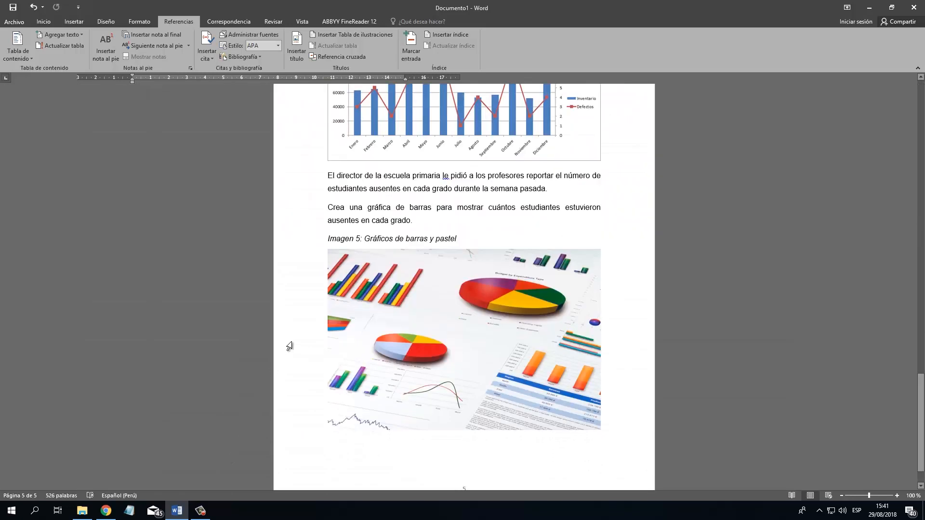